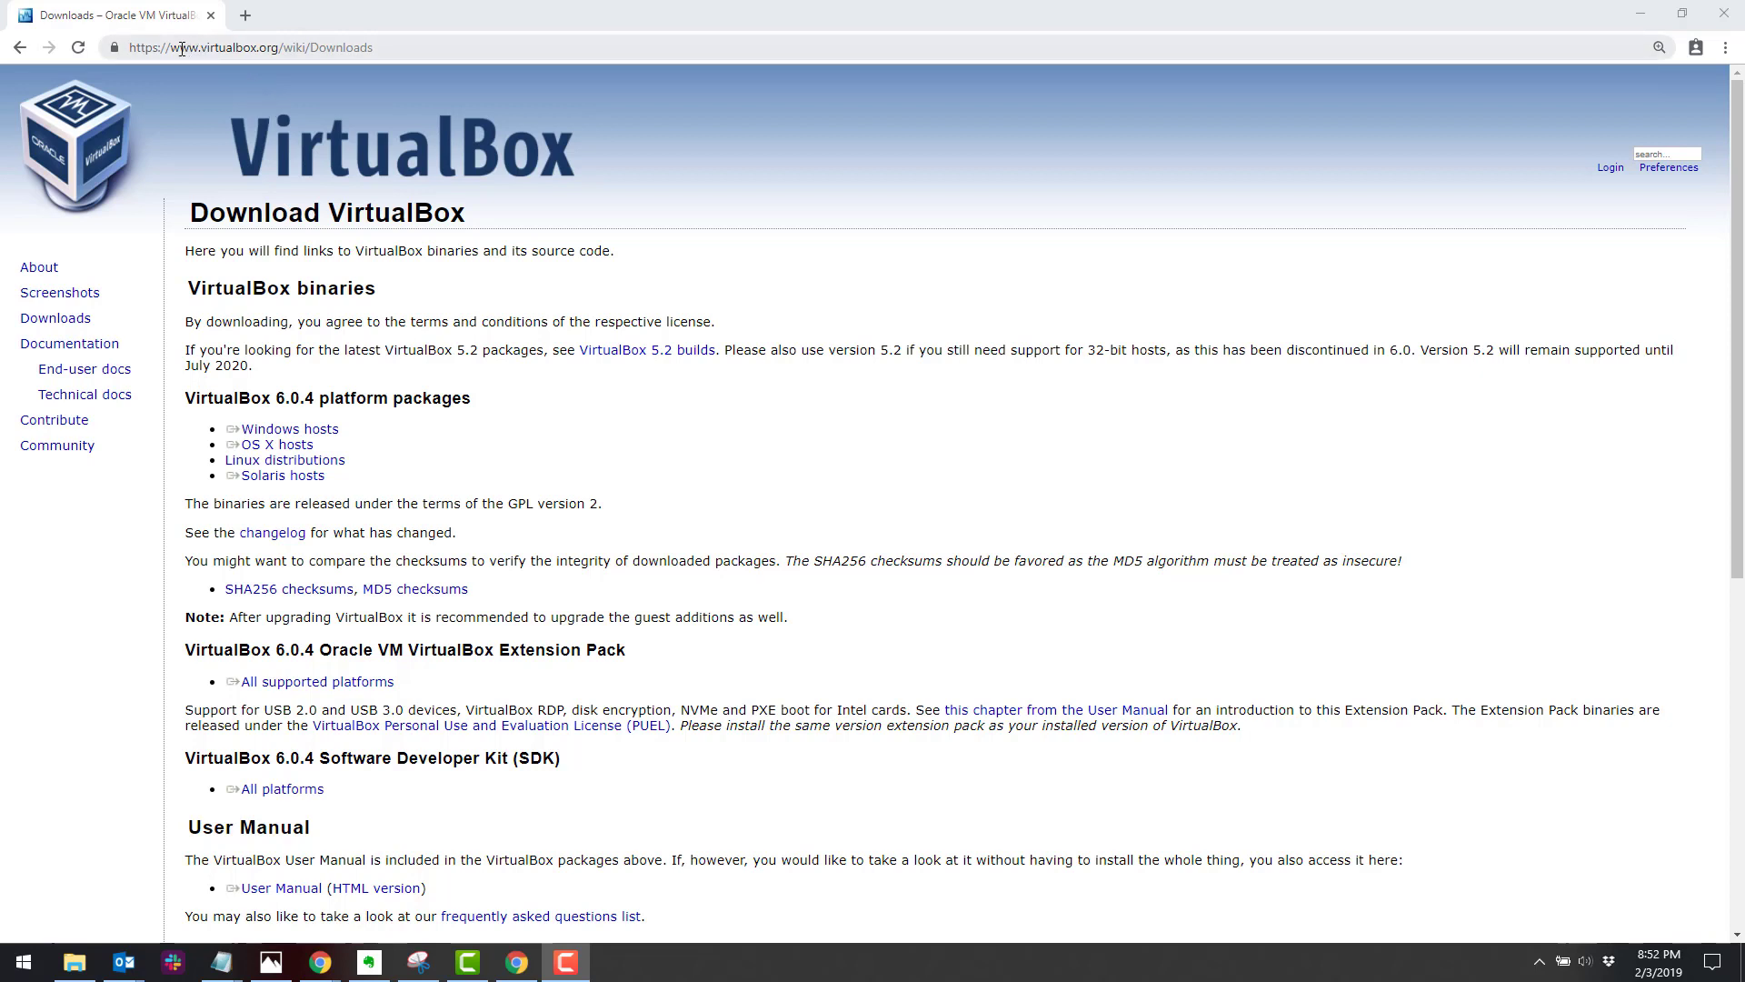
Examine the VirtualBox site address and the VirtualBox 6.0.4 platform packages offered for Windows, OS X, Linux and Solaris hosts.
{"action": "left_click_drag", "start_coordinate": [171, 48], "coordinate": [275, 49]}
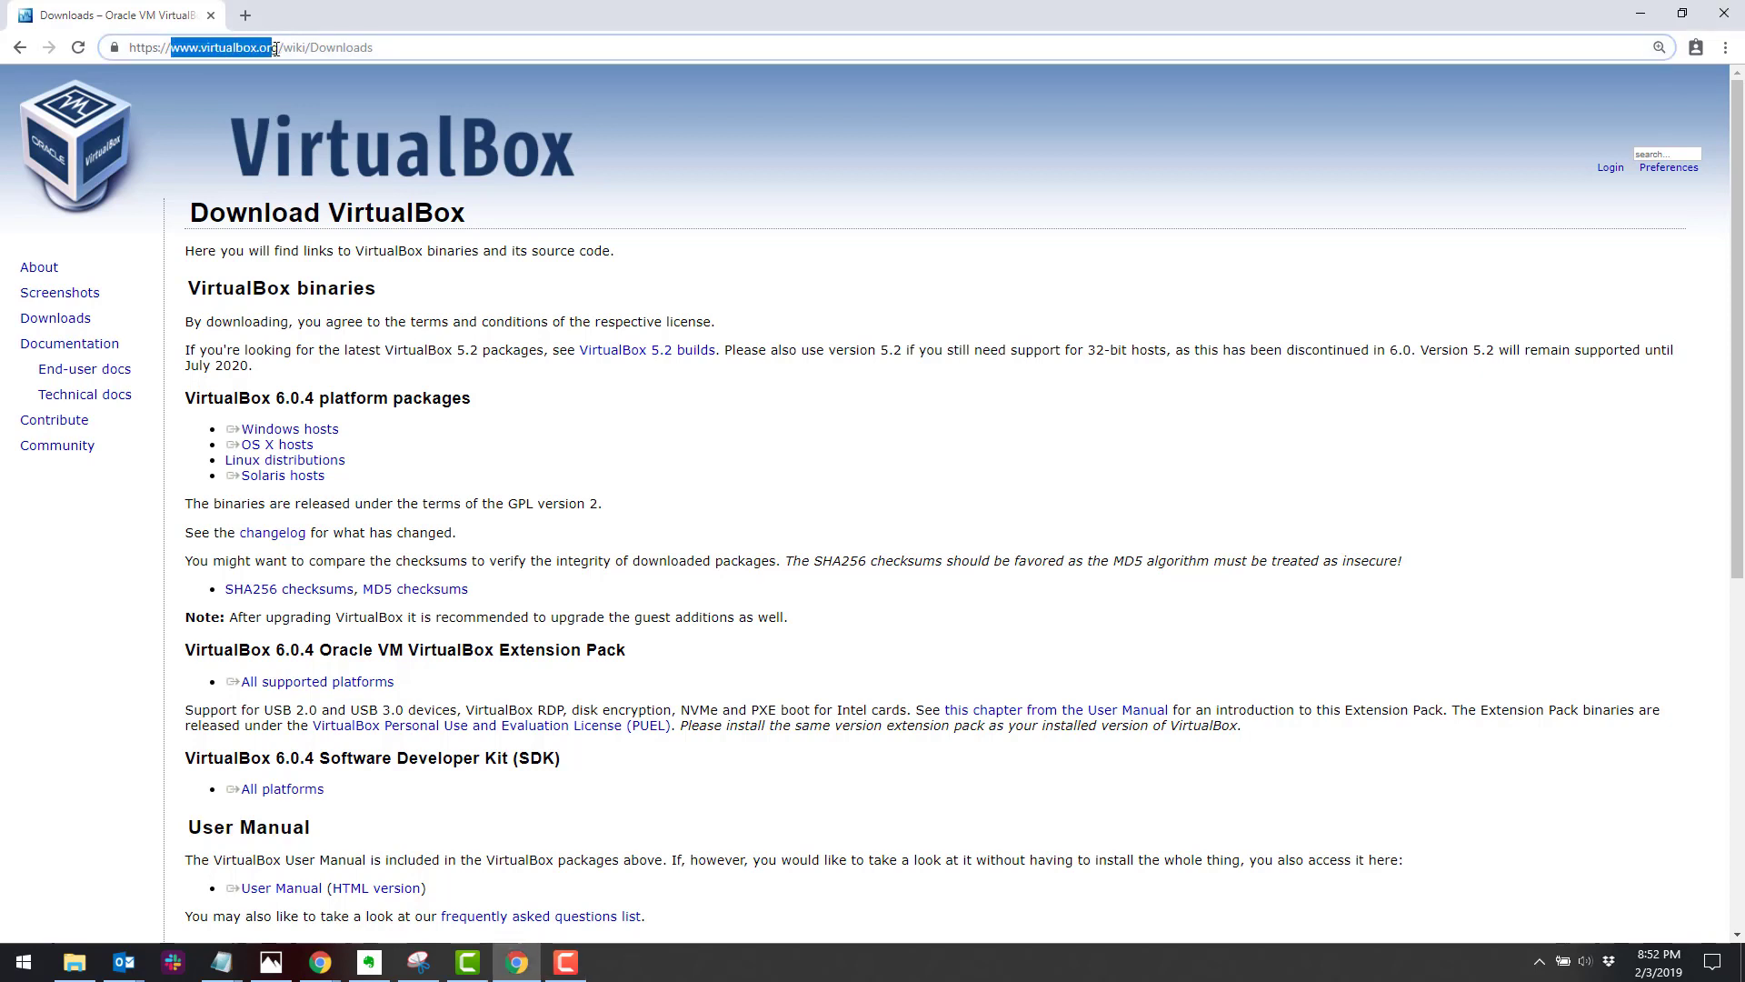
{"action": "left_click", "coordinate": [476, 269]}
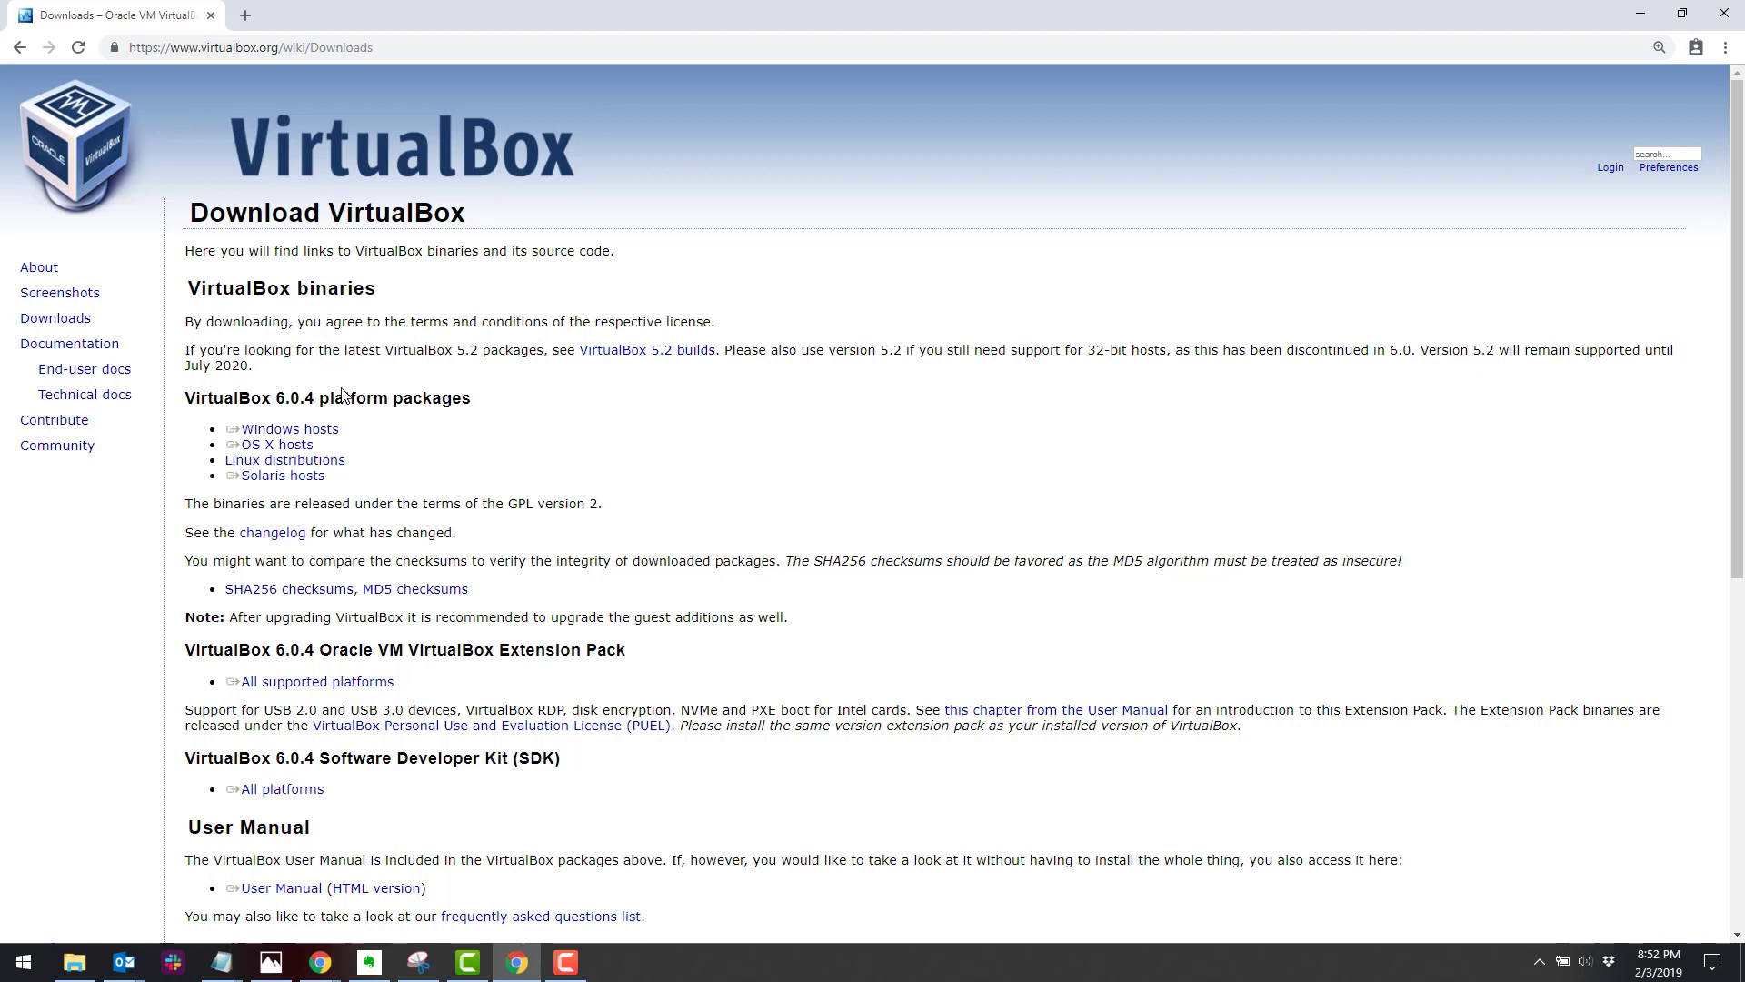
{"action": "triple_click", "coordinate": [340, 428]}
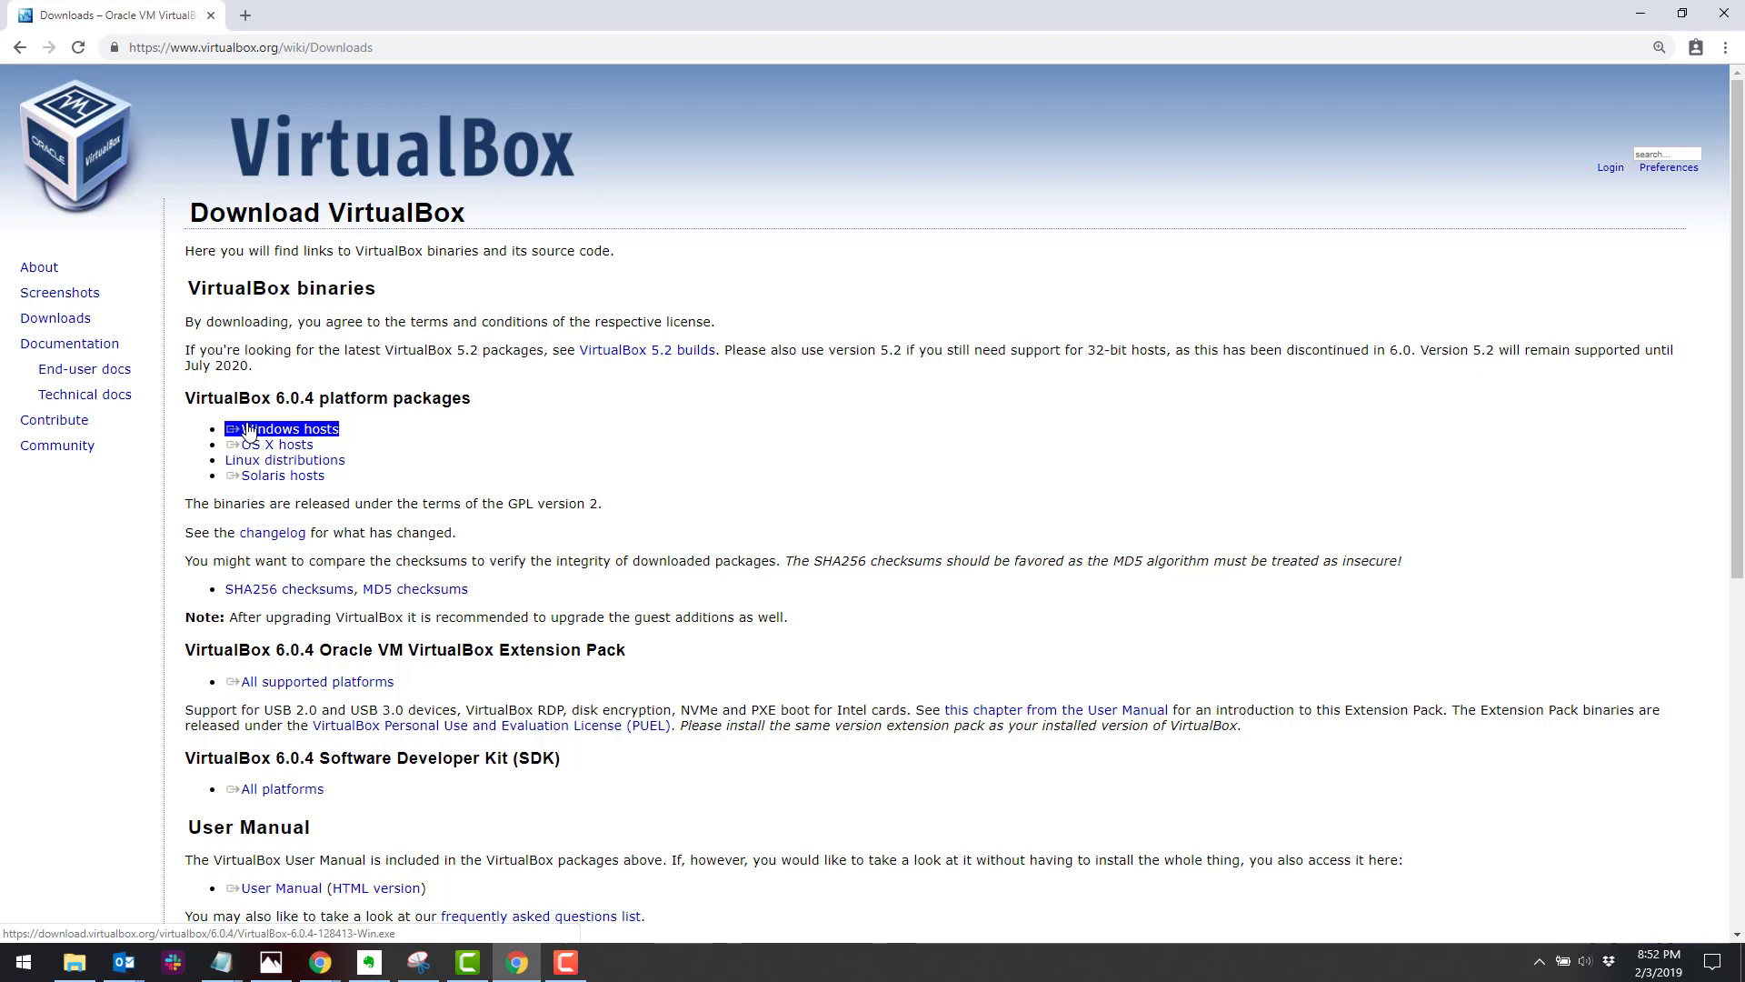
{"action": "left_click", "coordinate": [277, 418]}
{"action": "triple_click", "coordinate": [333, 446]}
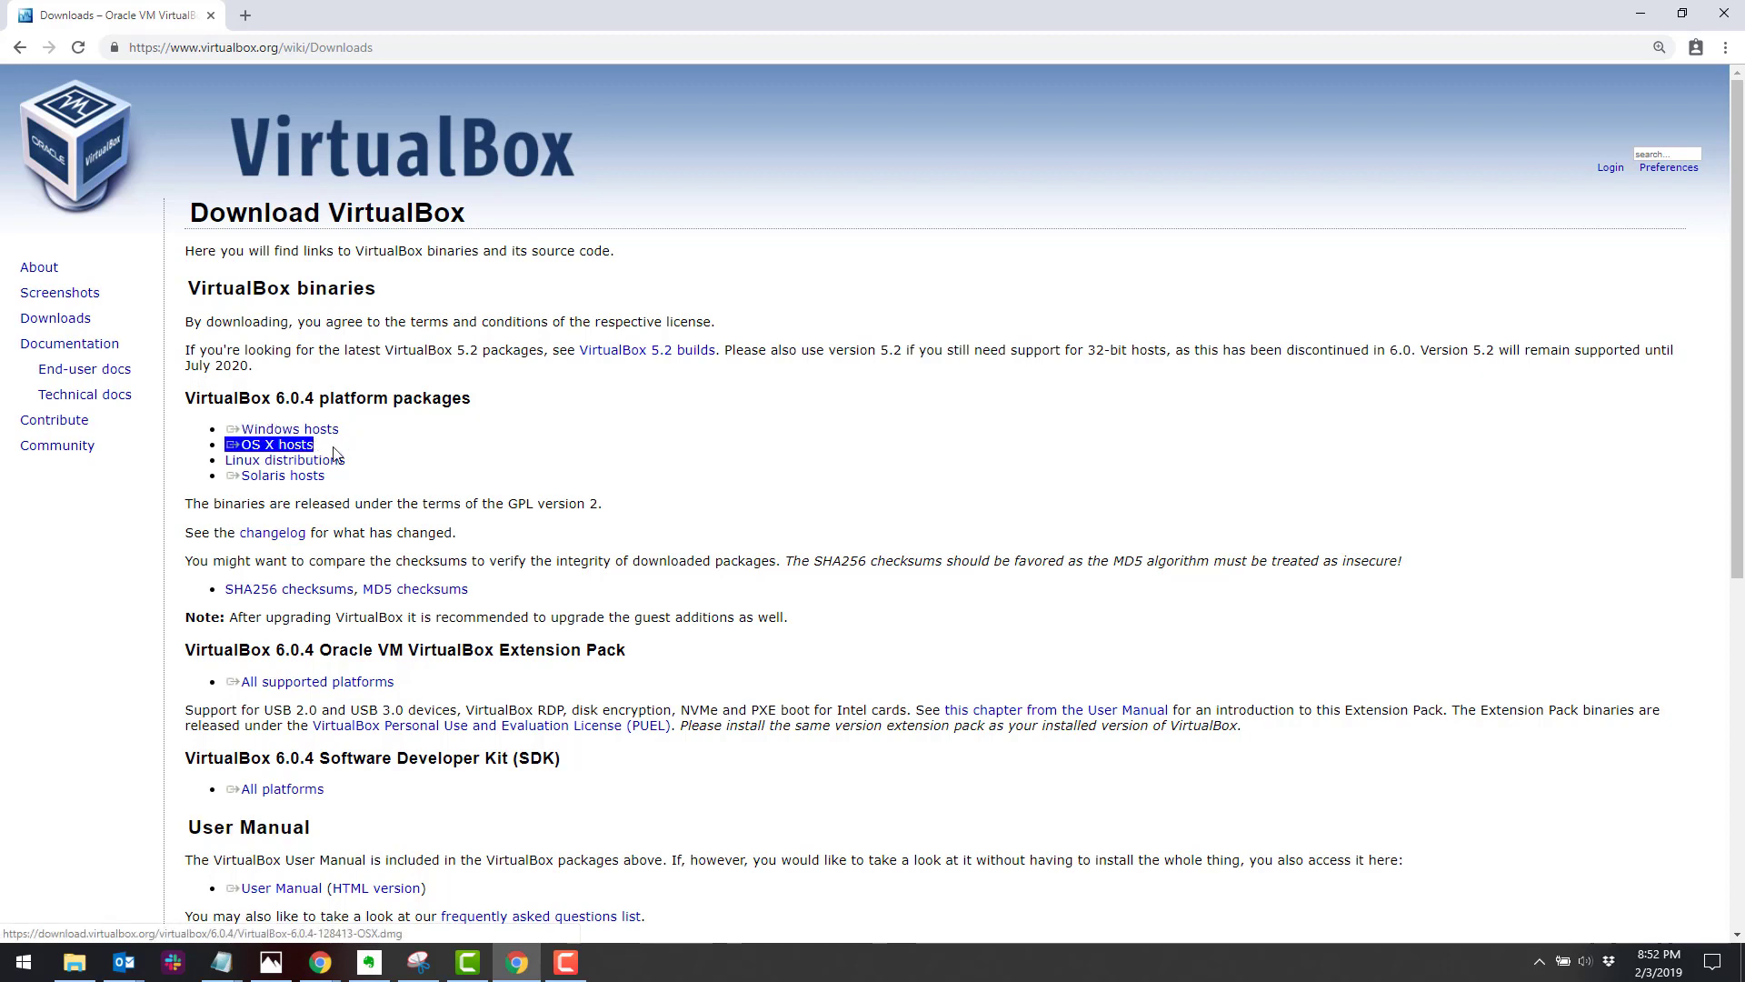
{"action": "left_click", "coordinate": [345, 460]}
{"action": "triple_click", "coordinate": [309, 477]}
{"action": "left_click", "coordinate": [373, 491]}
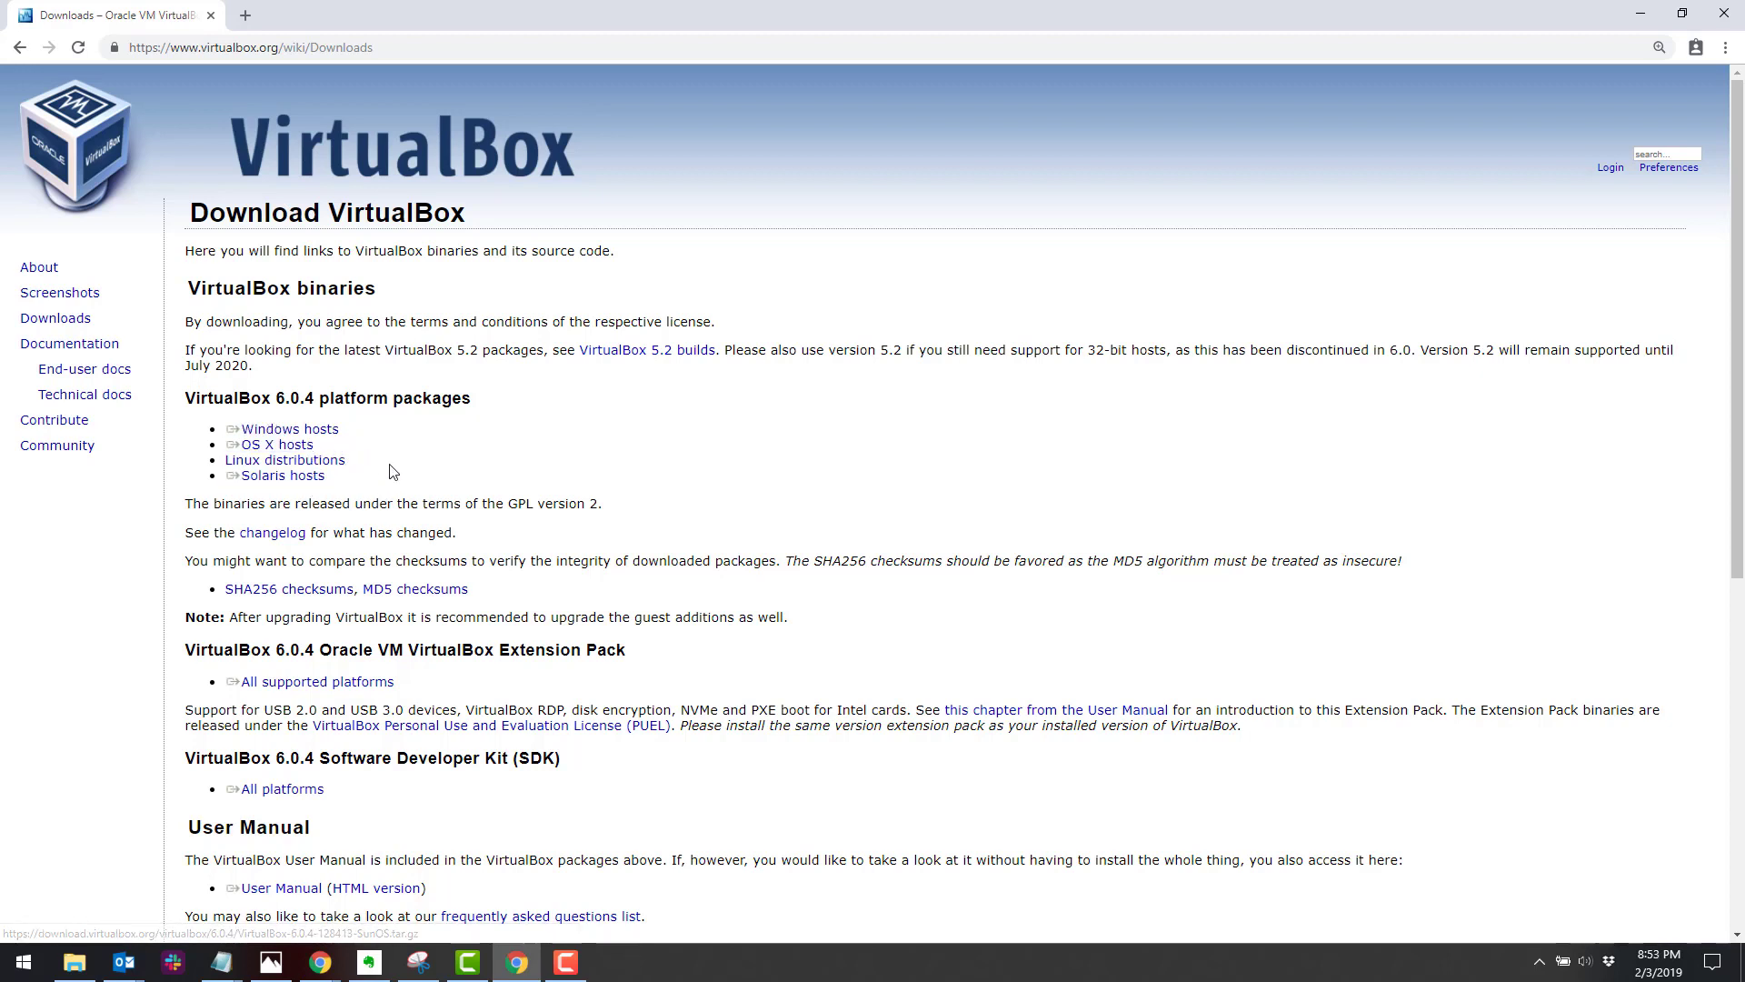
{"action": "triple_click", "coordinate": [325, 430]}
{"action": "left_click", "coordinate": [378, 434]}
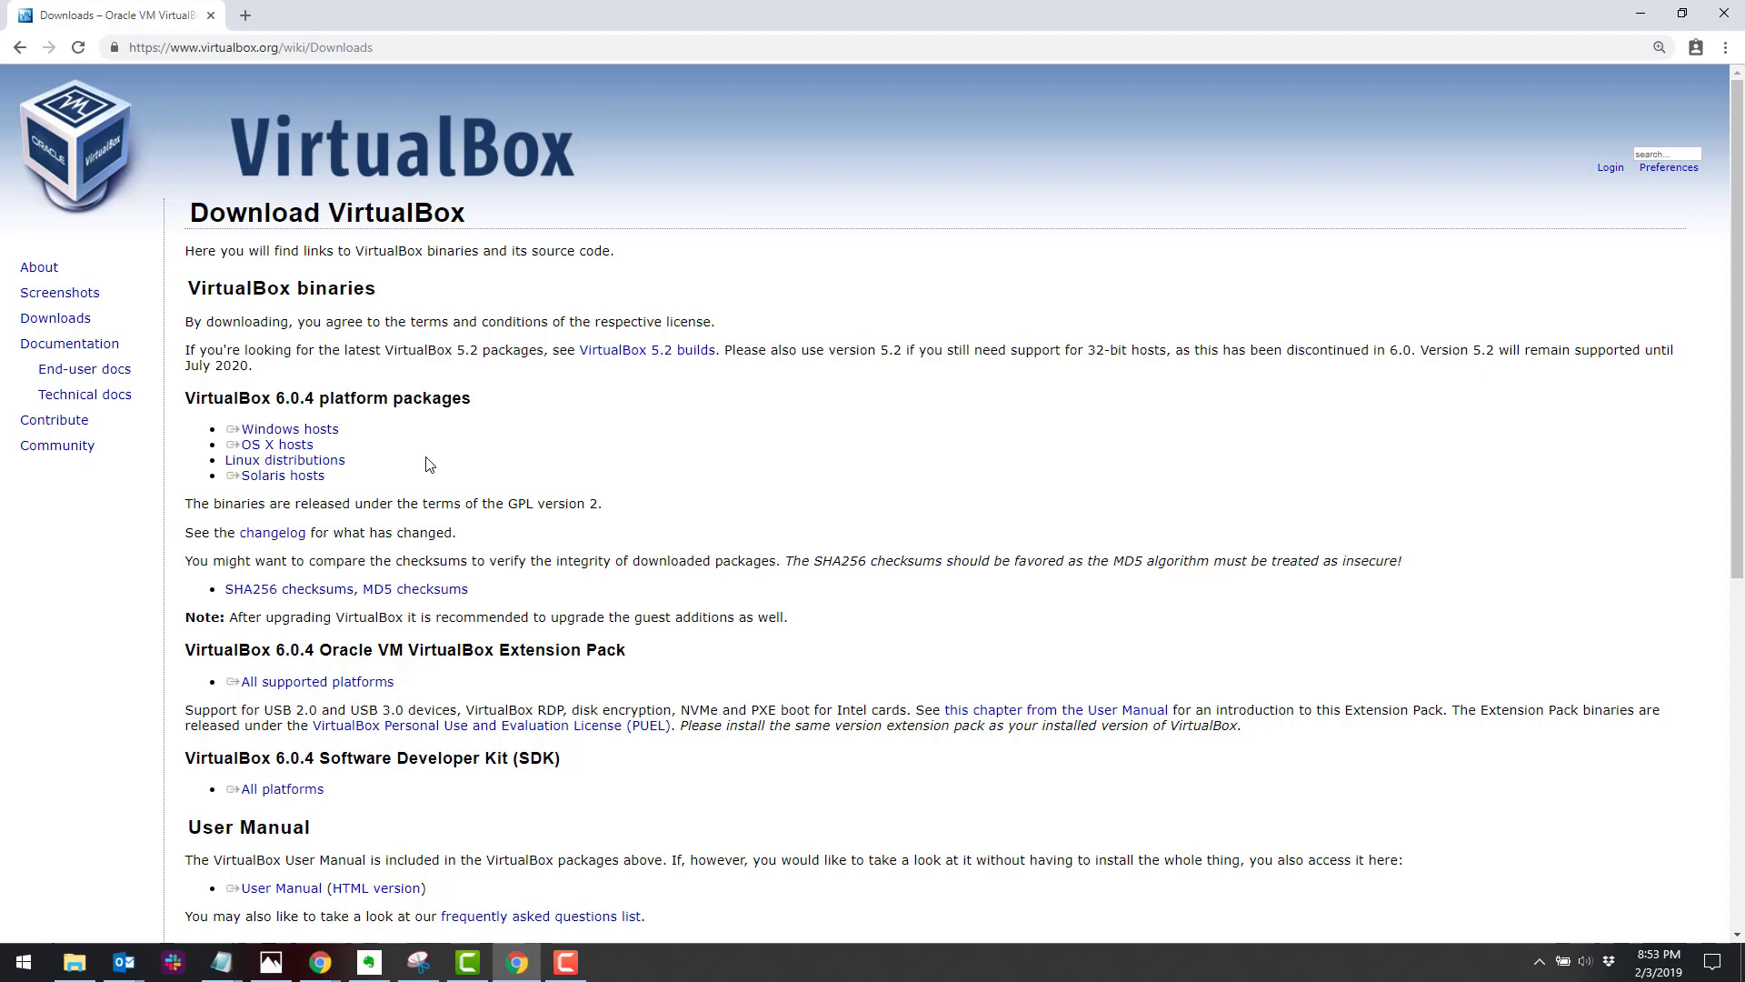
{"action": "triple_click", "coordinate": [345, 435]}
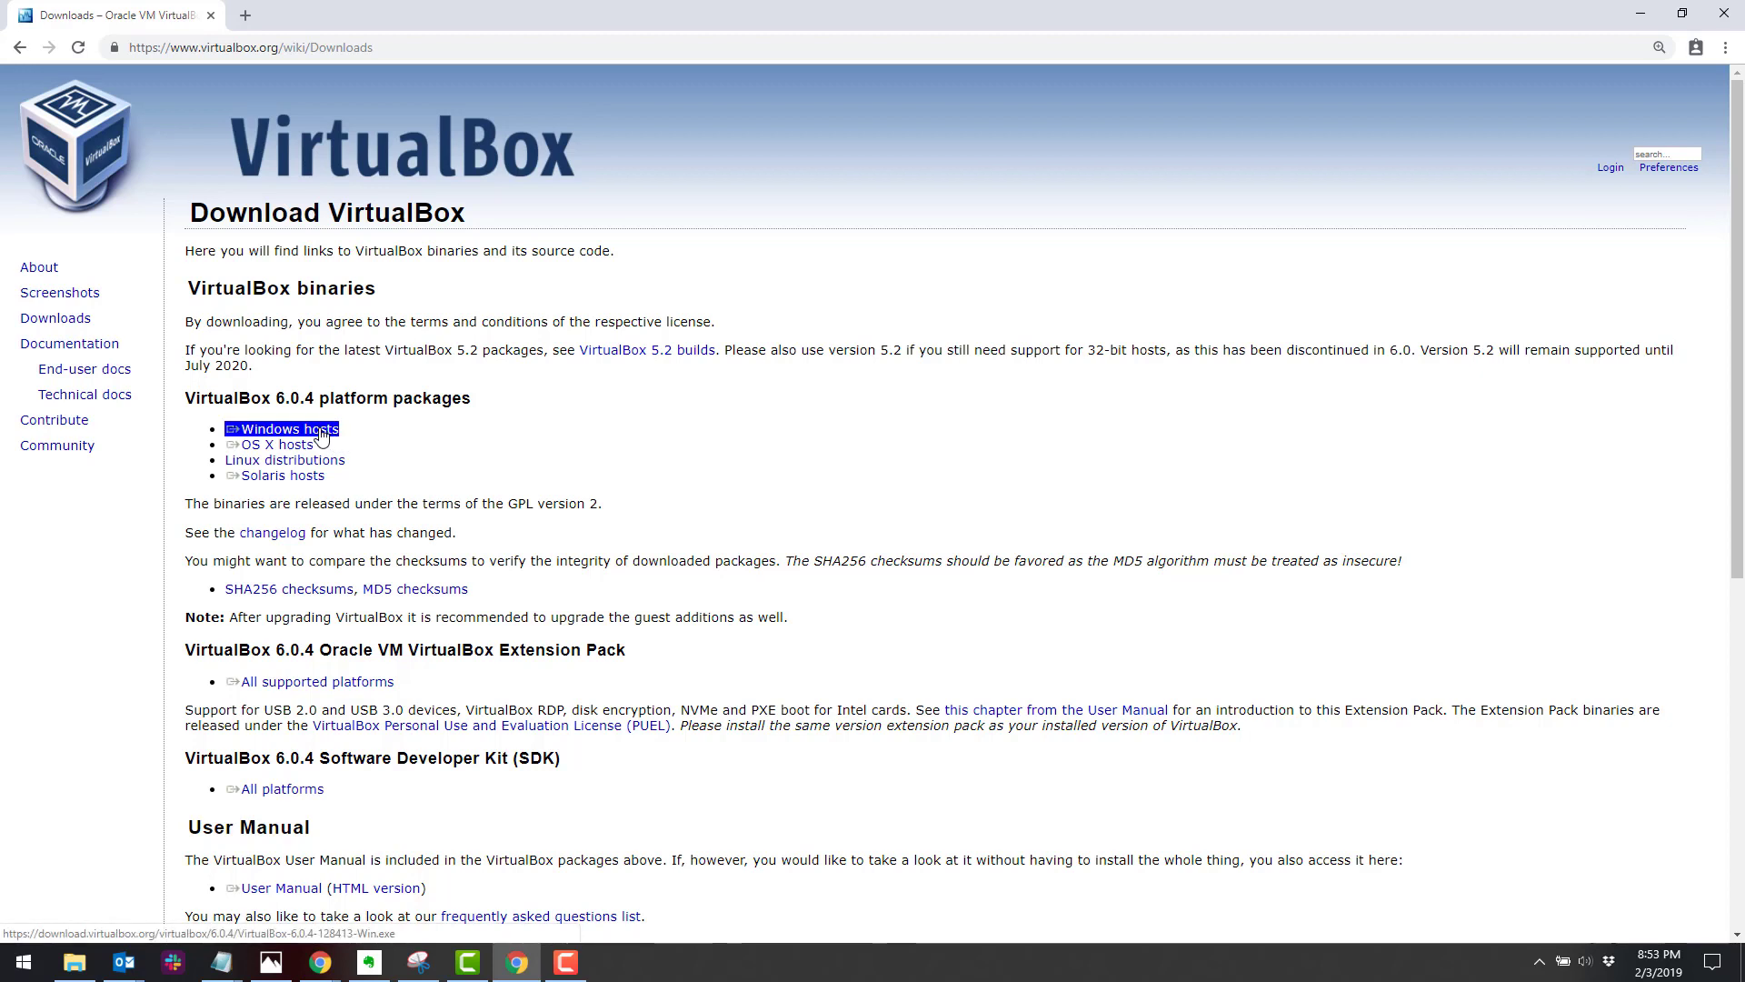
{"action": "left_click", "coordinate": [320, 437]}
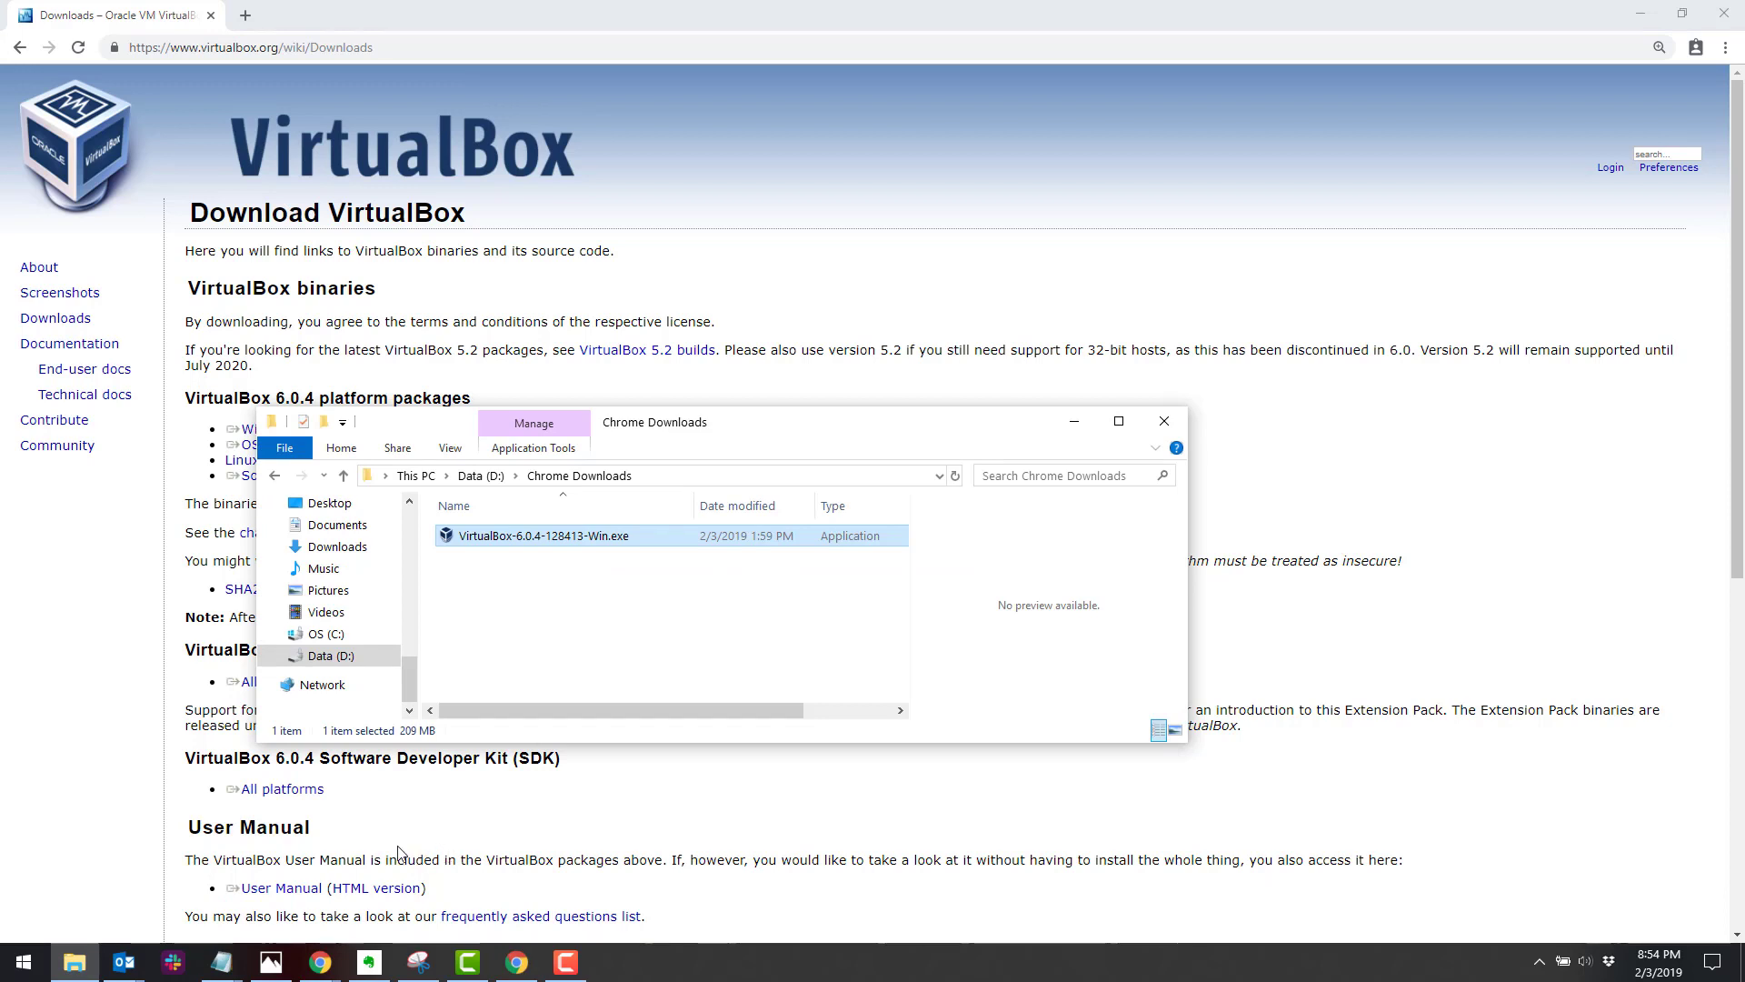
Run the VirtualBox-6.0.4-128413-Win.exe installer with the default features, location and shortcut options, accept the network interface warning and start the installation.
{"action": "left_click_drag", "start_coordinate": [634, 439], "coordinate": [661, 393]}
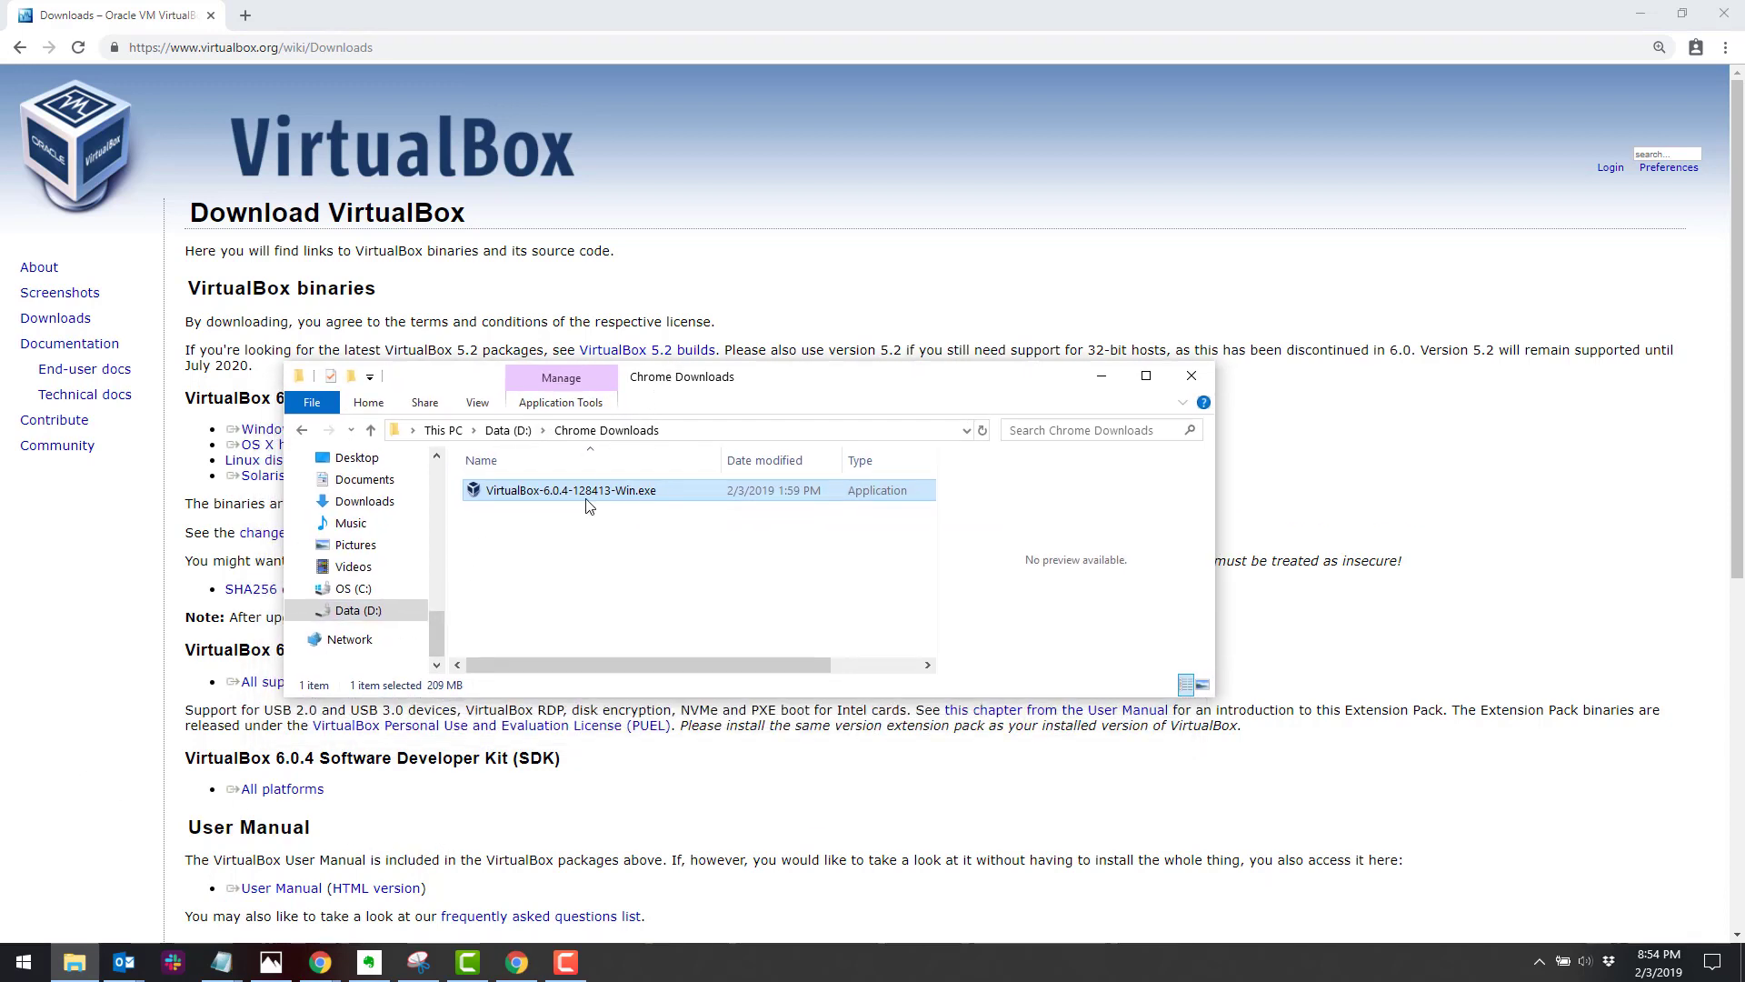
{"action": "double_click", "coordinate": [587, 495]}
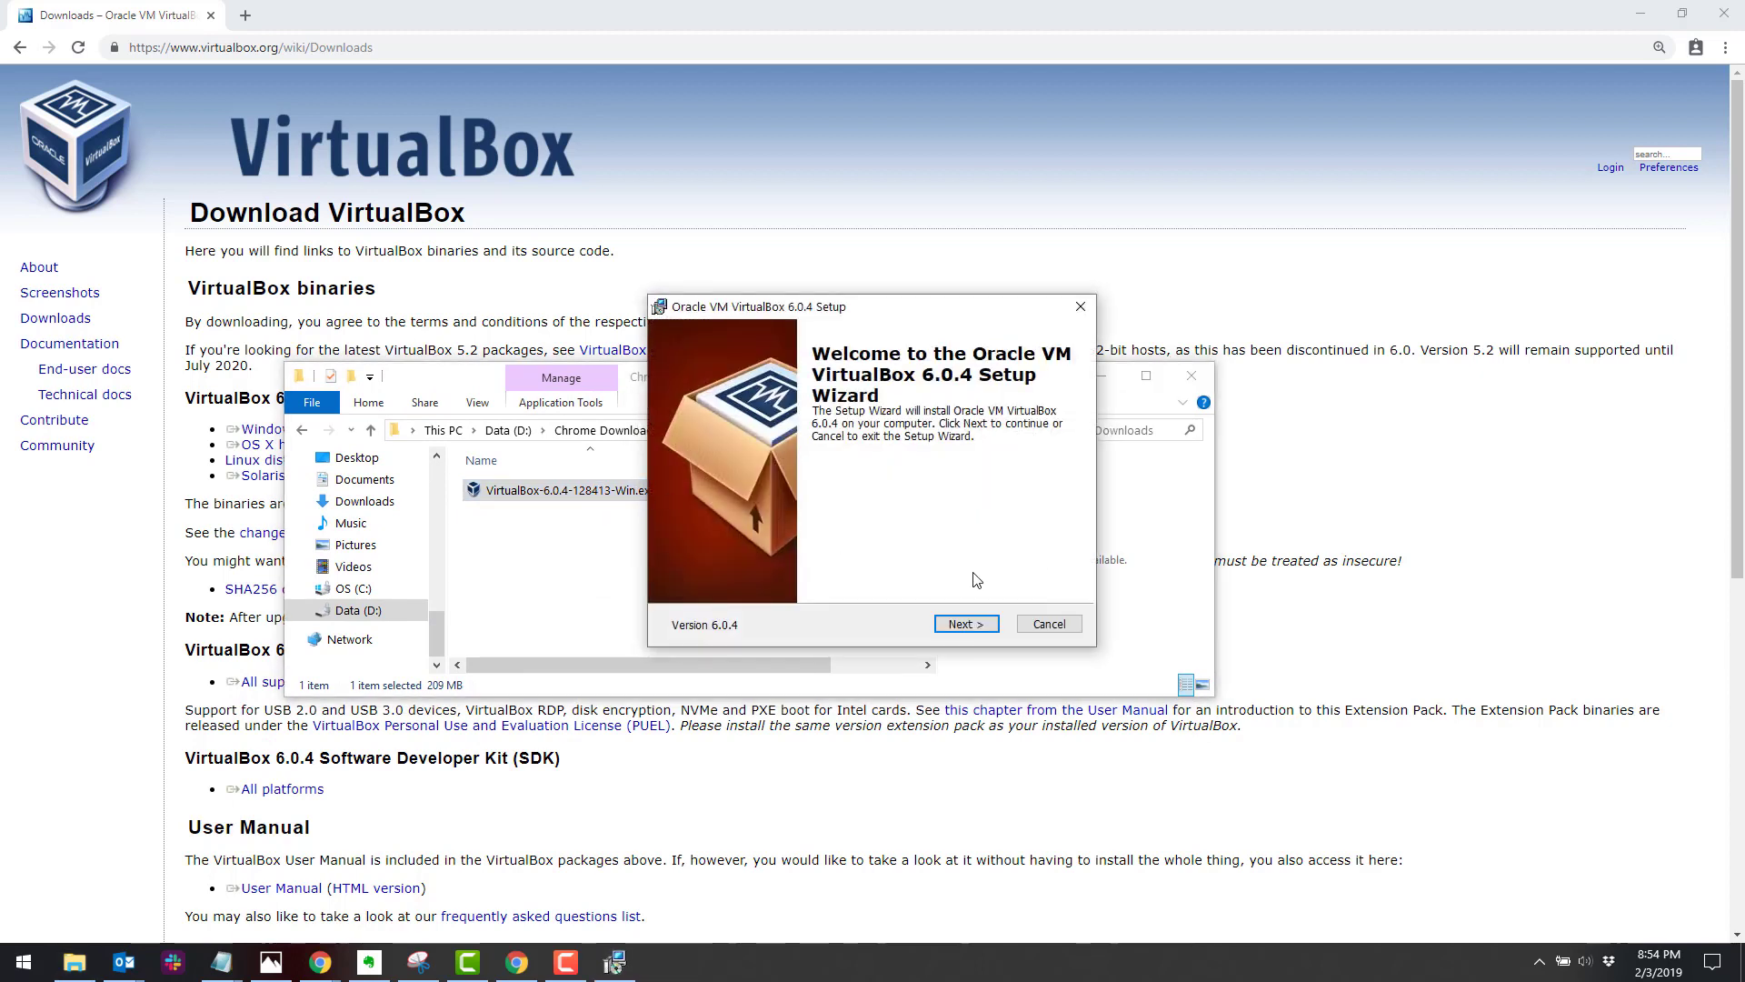
{"action": "left_click", "coordinate": [973, 625]}
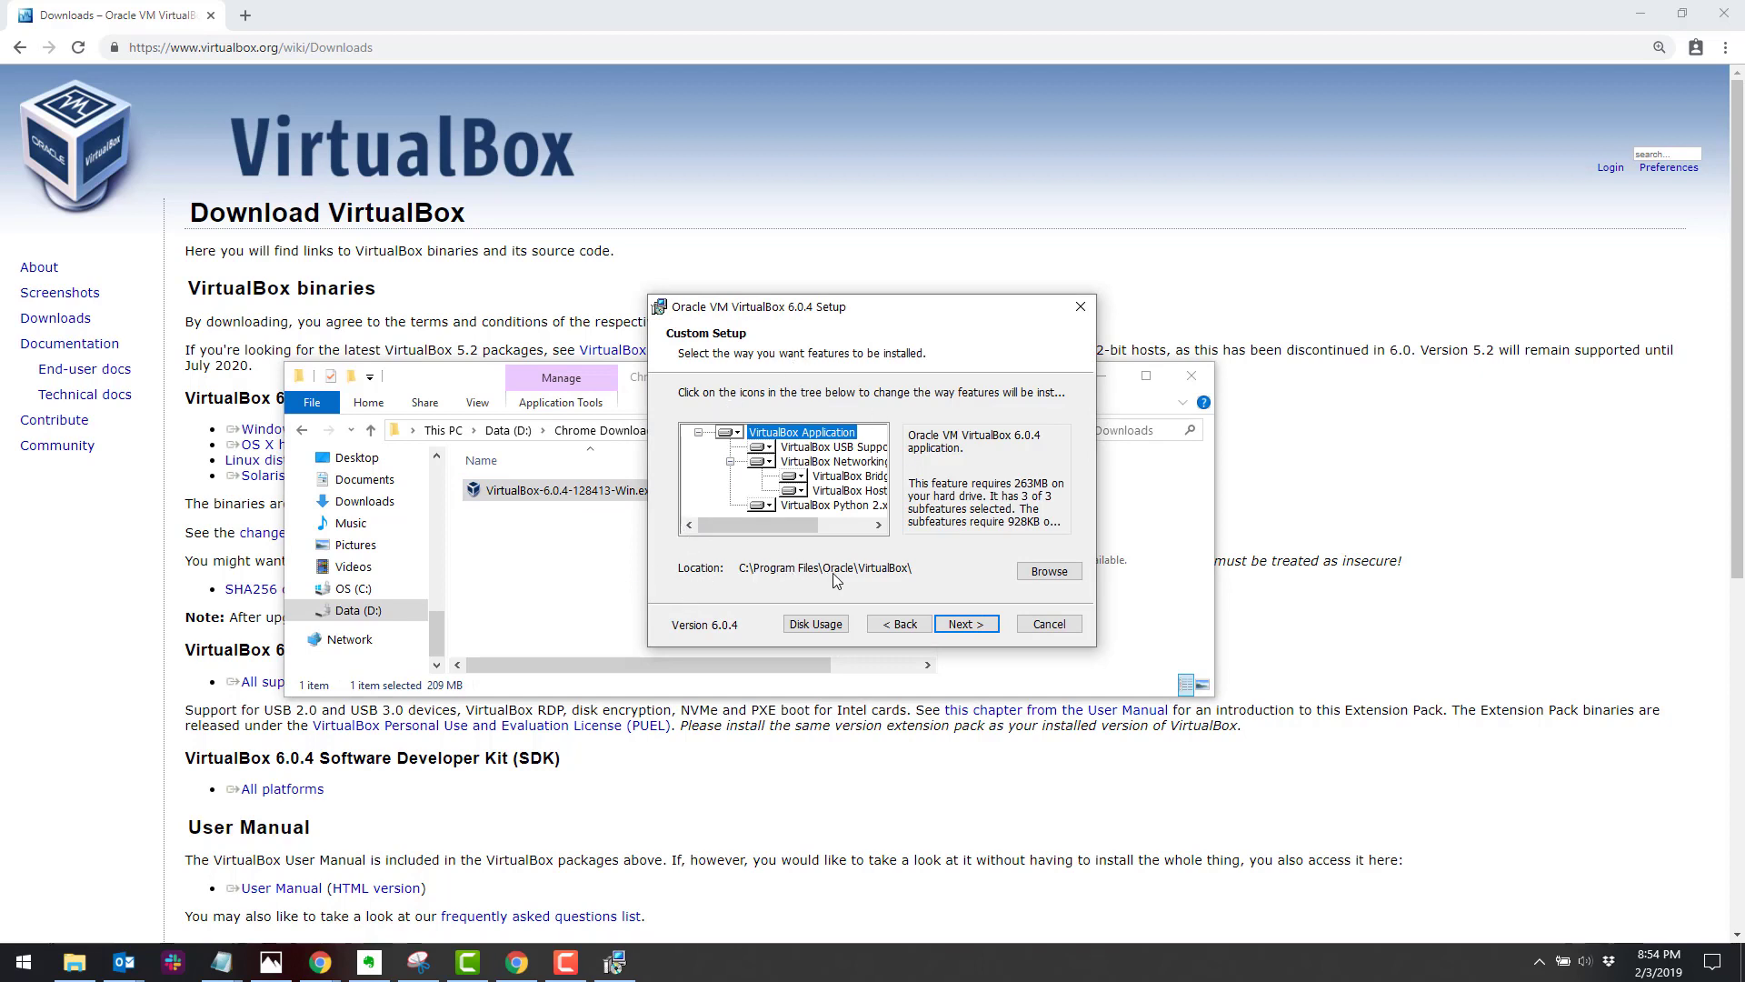
{"action": "left_click", "coordinate": [965, 624]}
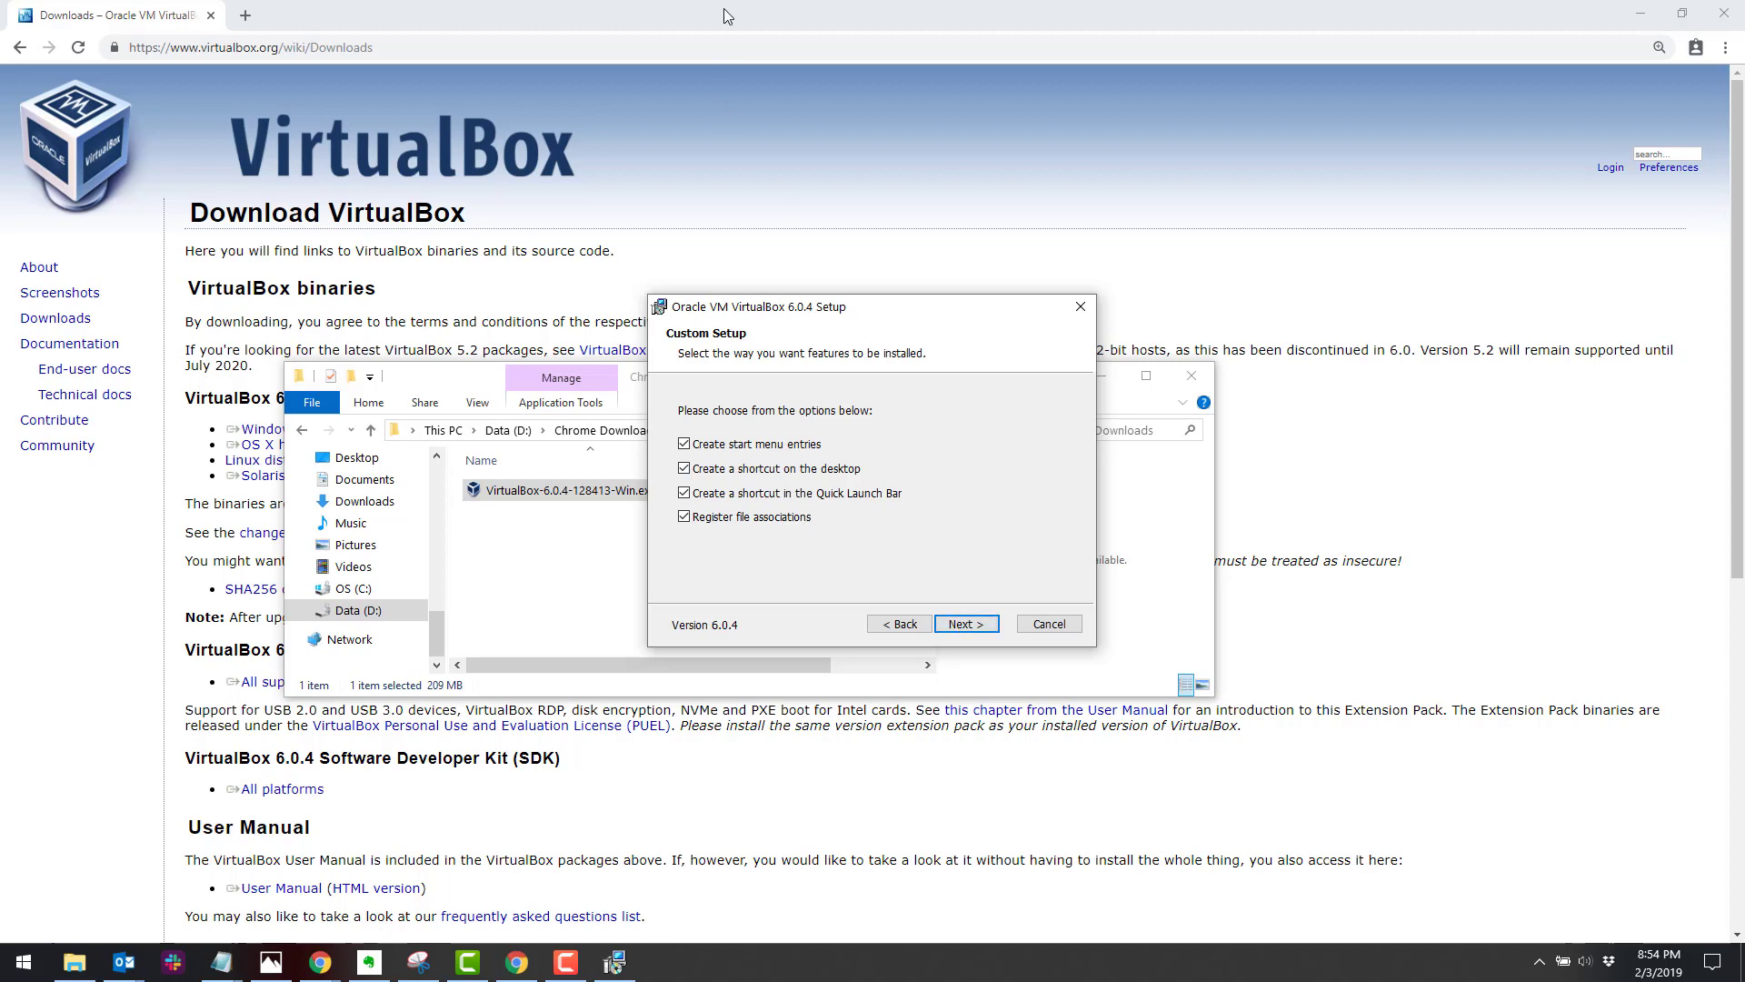
{"action": "left_click", "coordinate": [970, 627]}
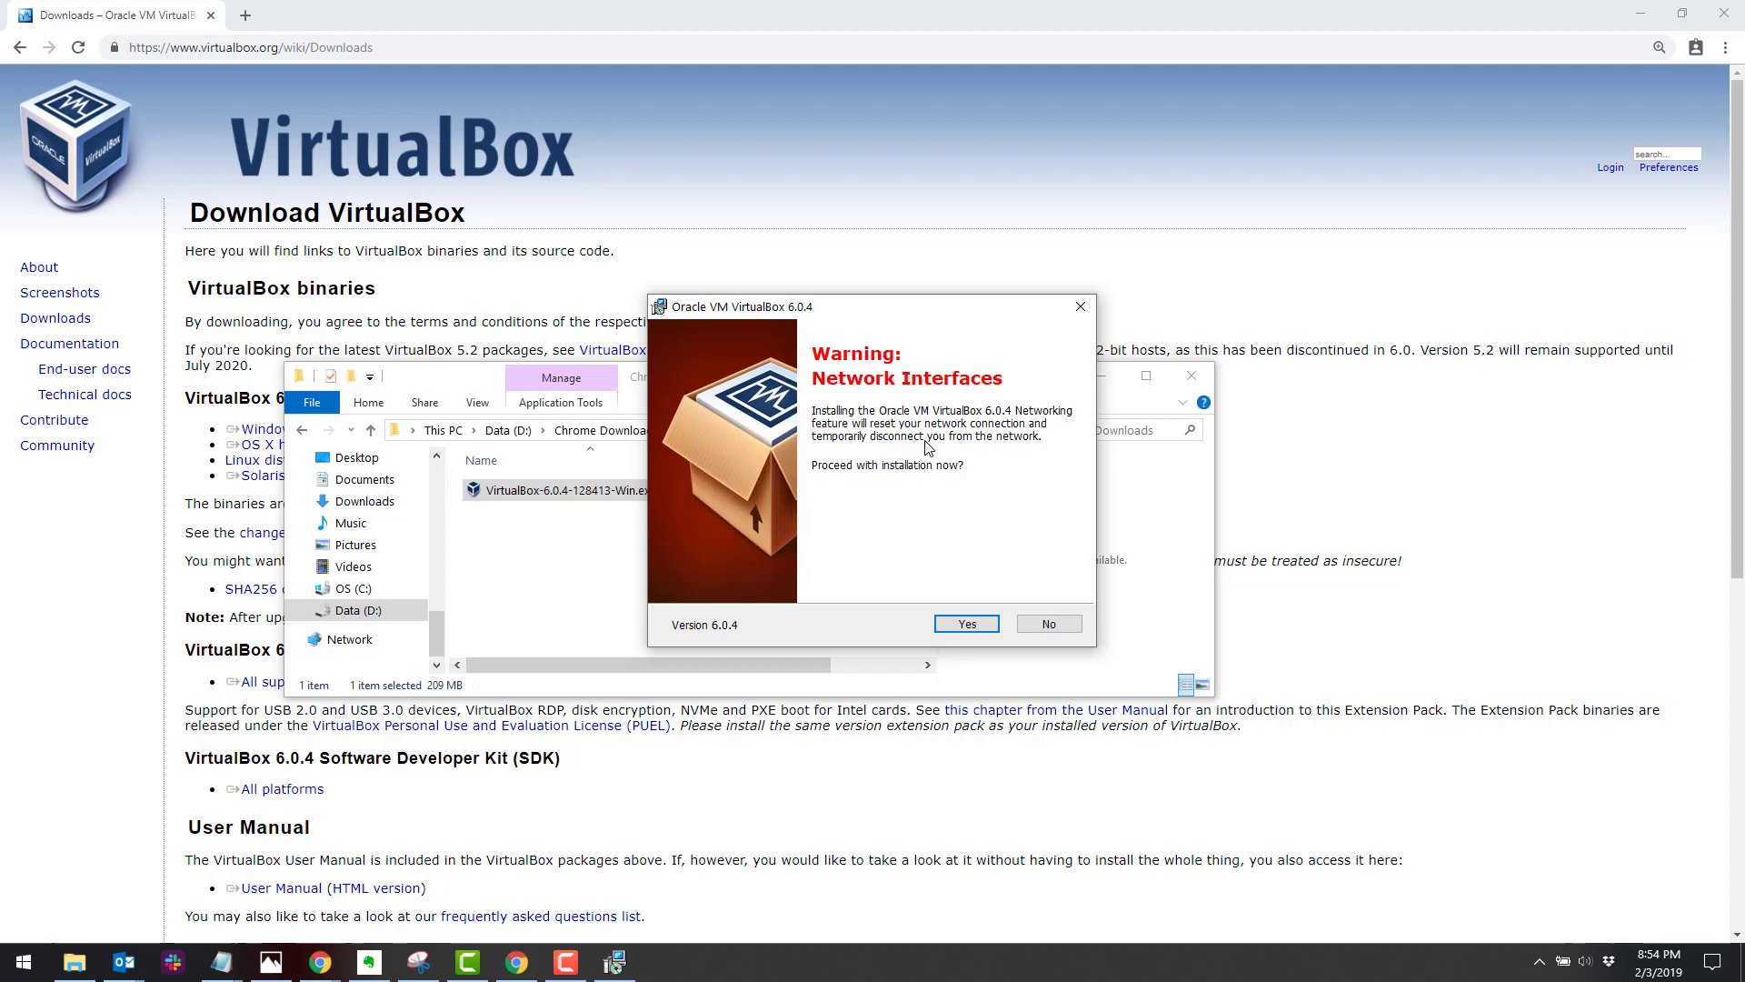
{"action": "left_click", "coordinate": [967, 625]}
{"action": "left_click", "coordinate": [969, 625]}
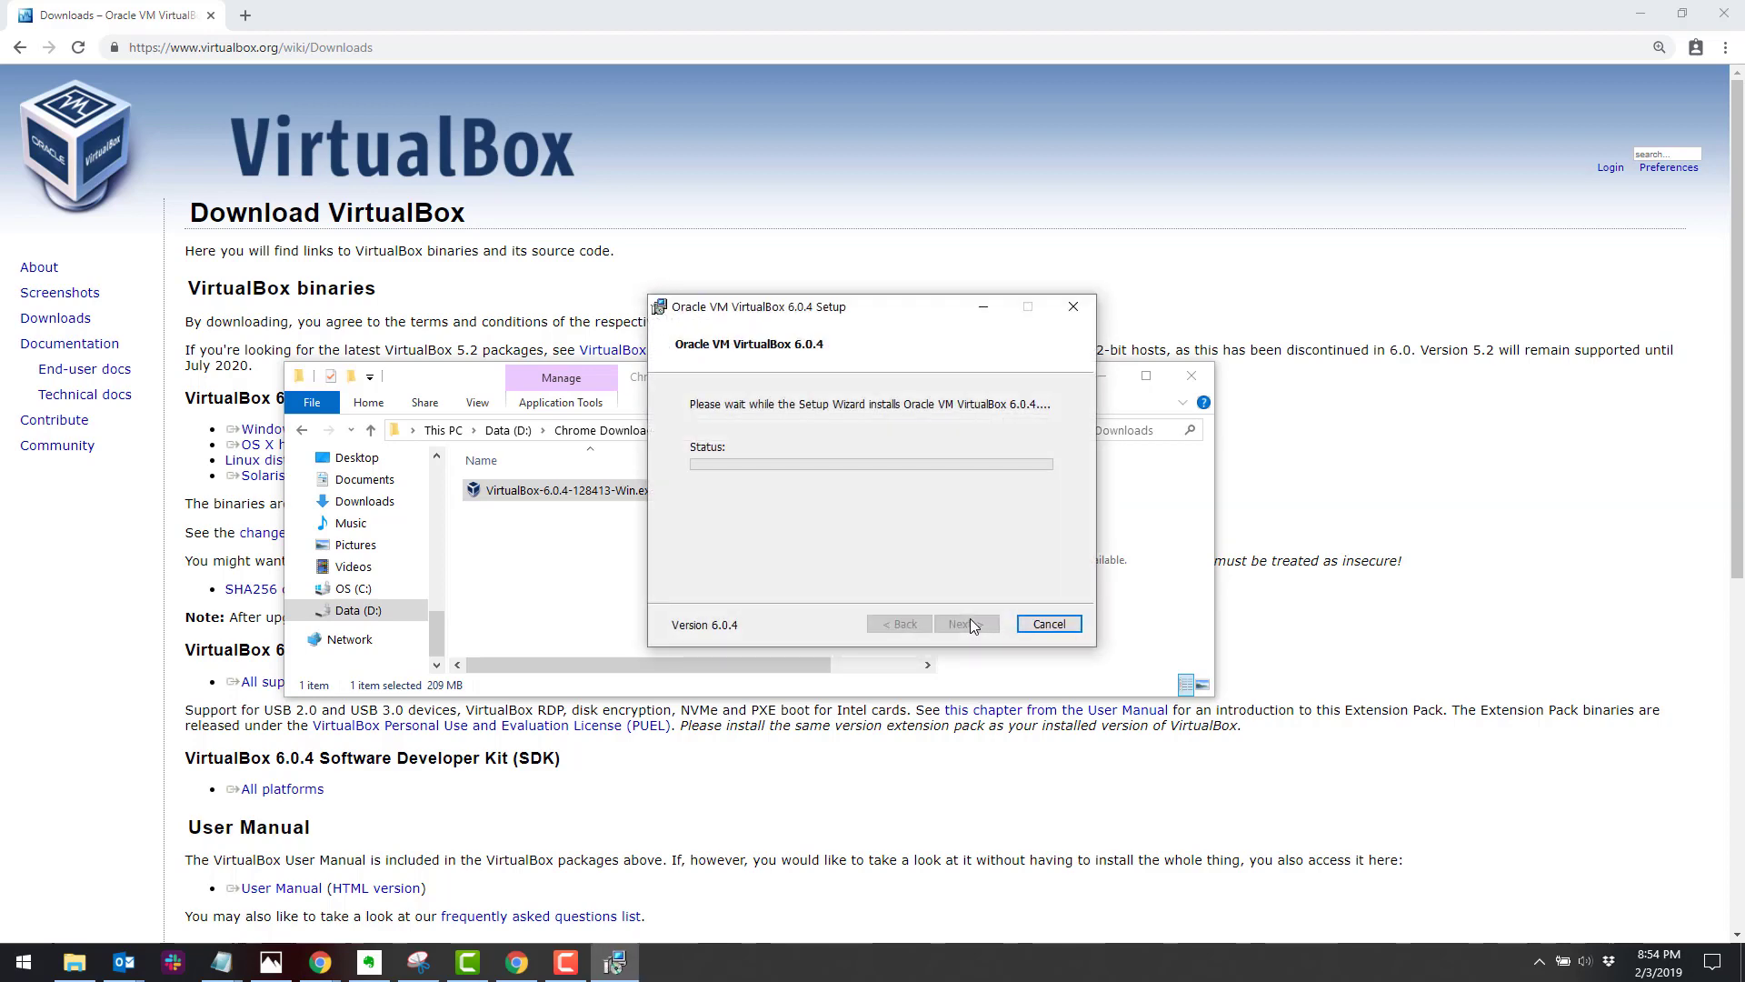
Finish the setup wizard with VirtualBox set to start after installation, and bring the VirtualBox Manager window to the front.
{"action": "left_click_drag", "start_coordinate": [502, 12], "coordinate": [564, 25]}
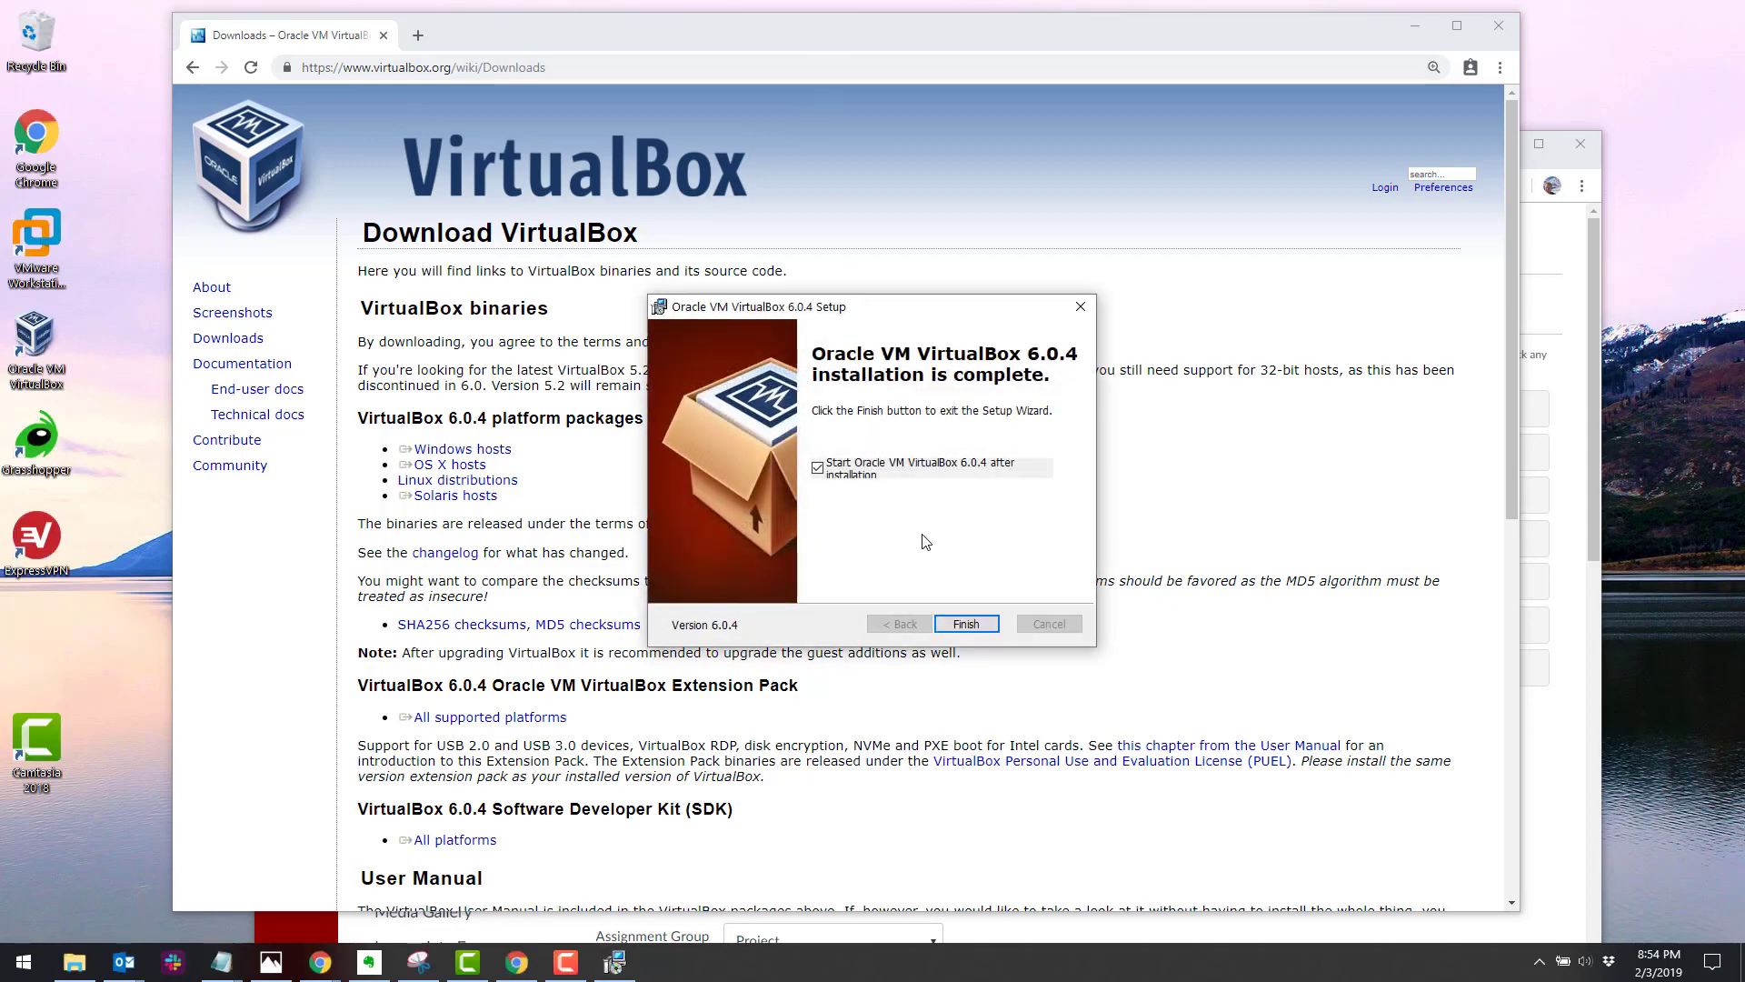
{"action": "left_click", "coordinate": [968, 625]}
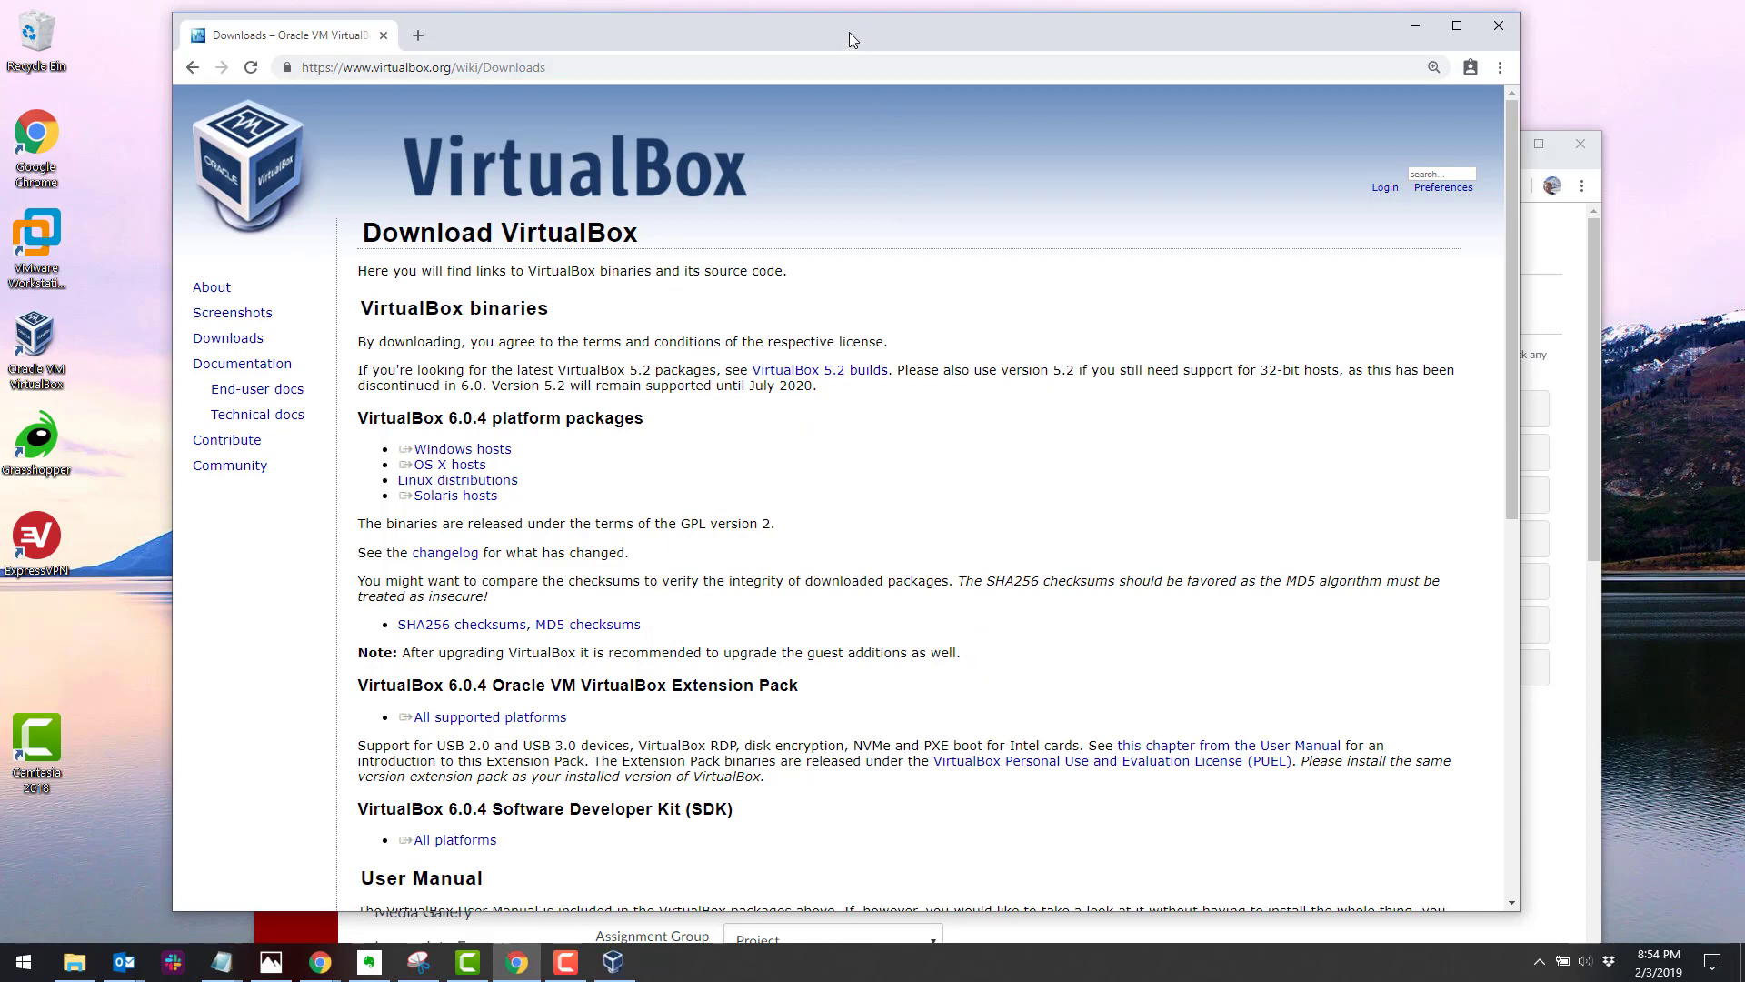
{"action": "left_click_drag", "start_coordinate": [849, 31], "coordinate": [838, 65]}
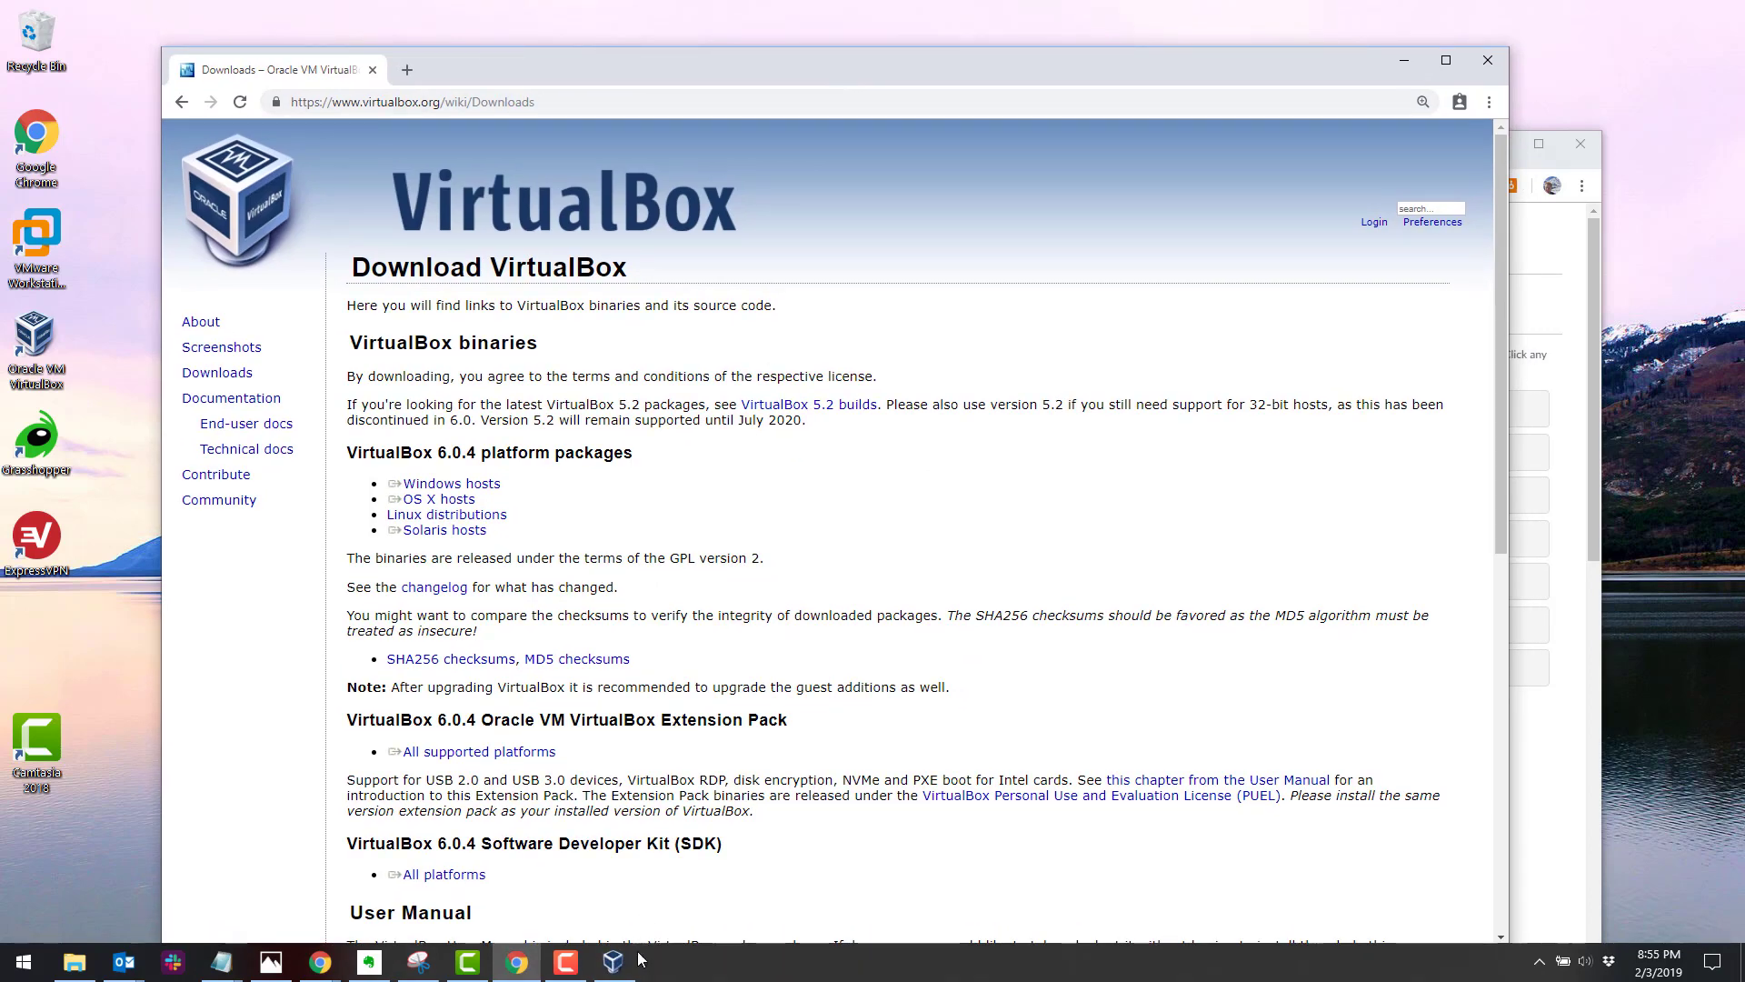
{"action": "left_click", "coordinate": [624, 966]}
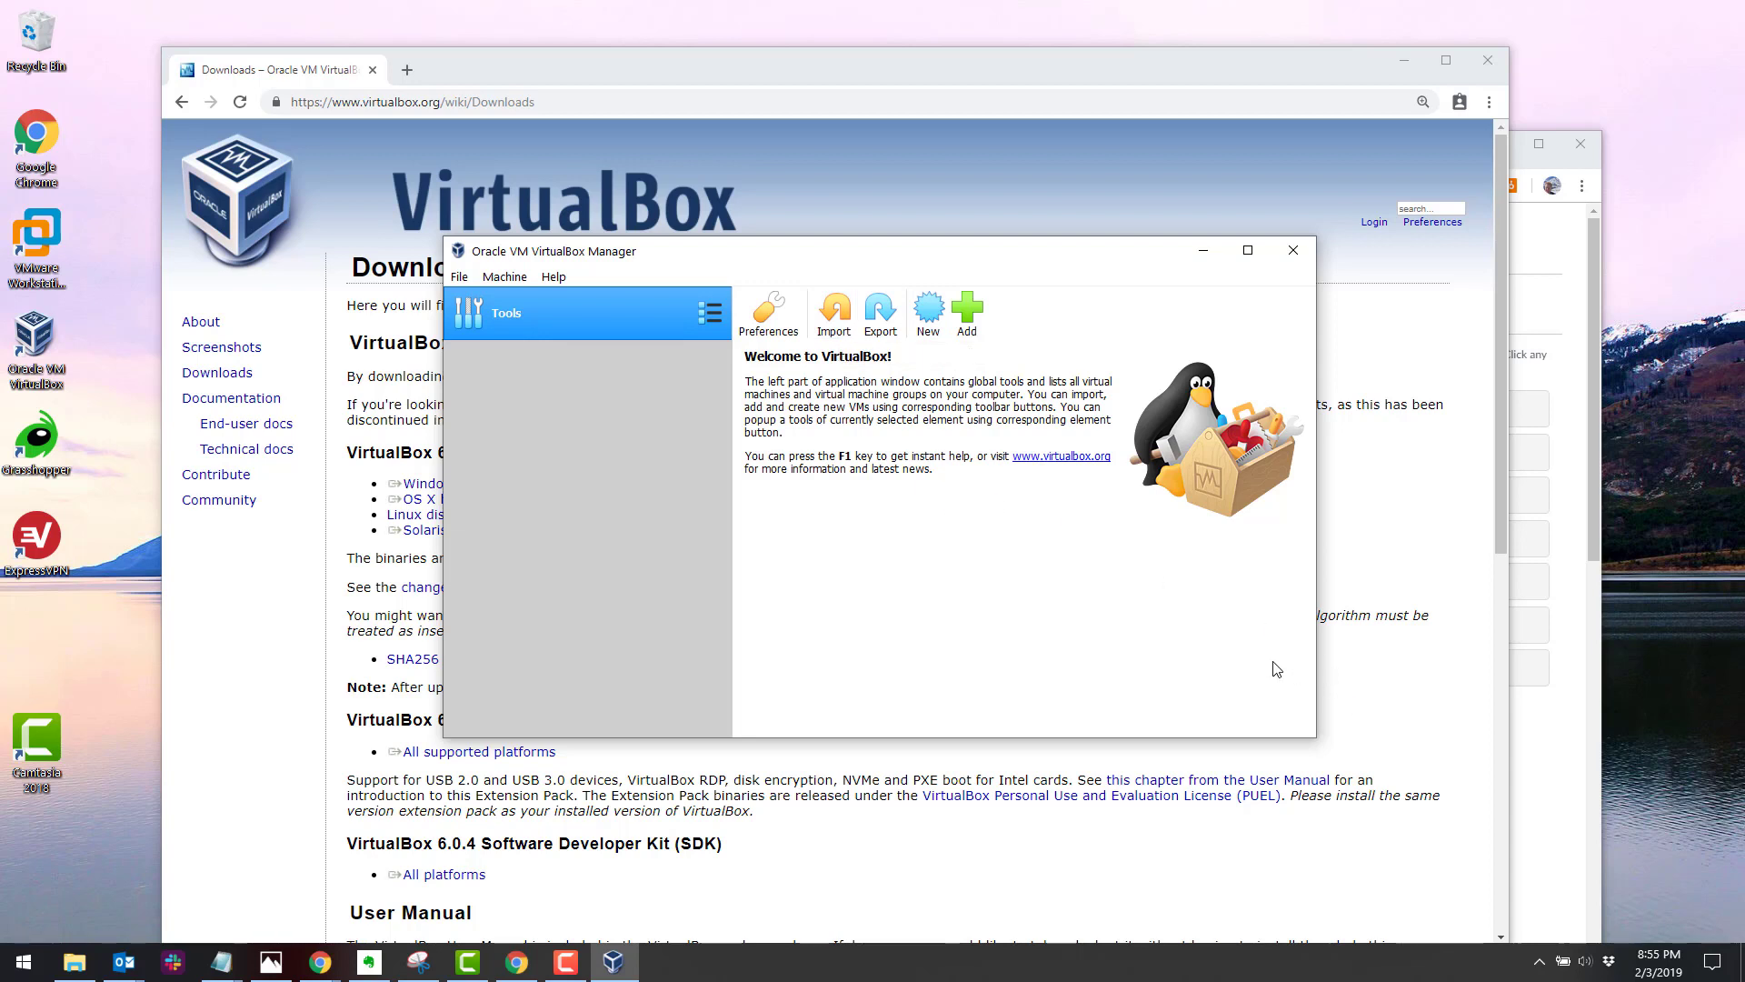
Open the Network & Internet settings and go through the Wi-Fi and Ethernet pages to the list of network adapters.
{"action": "left_click", "coordinate": [1538, 960]}
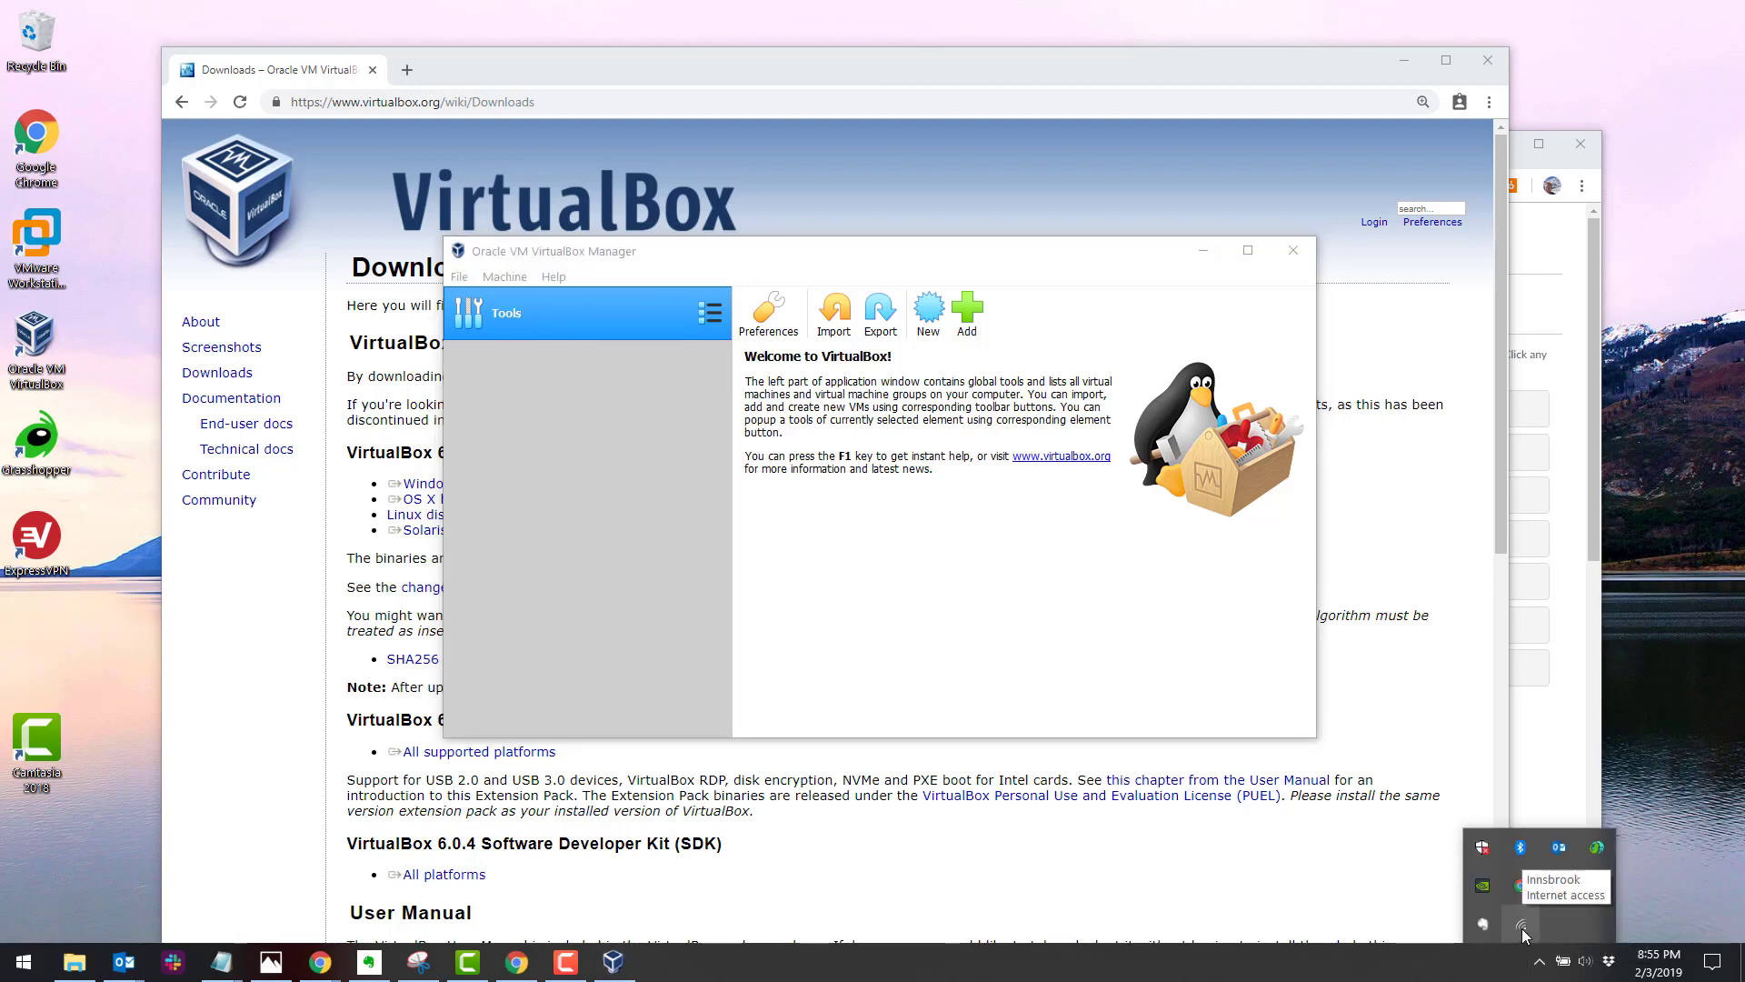
{"action": "right_click", "coordinate": [1521, 931]}
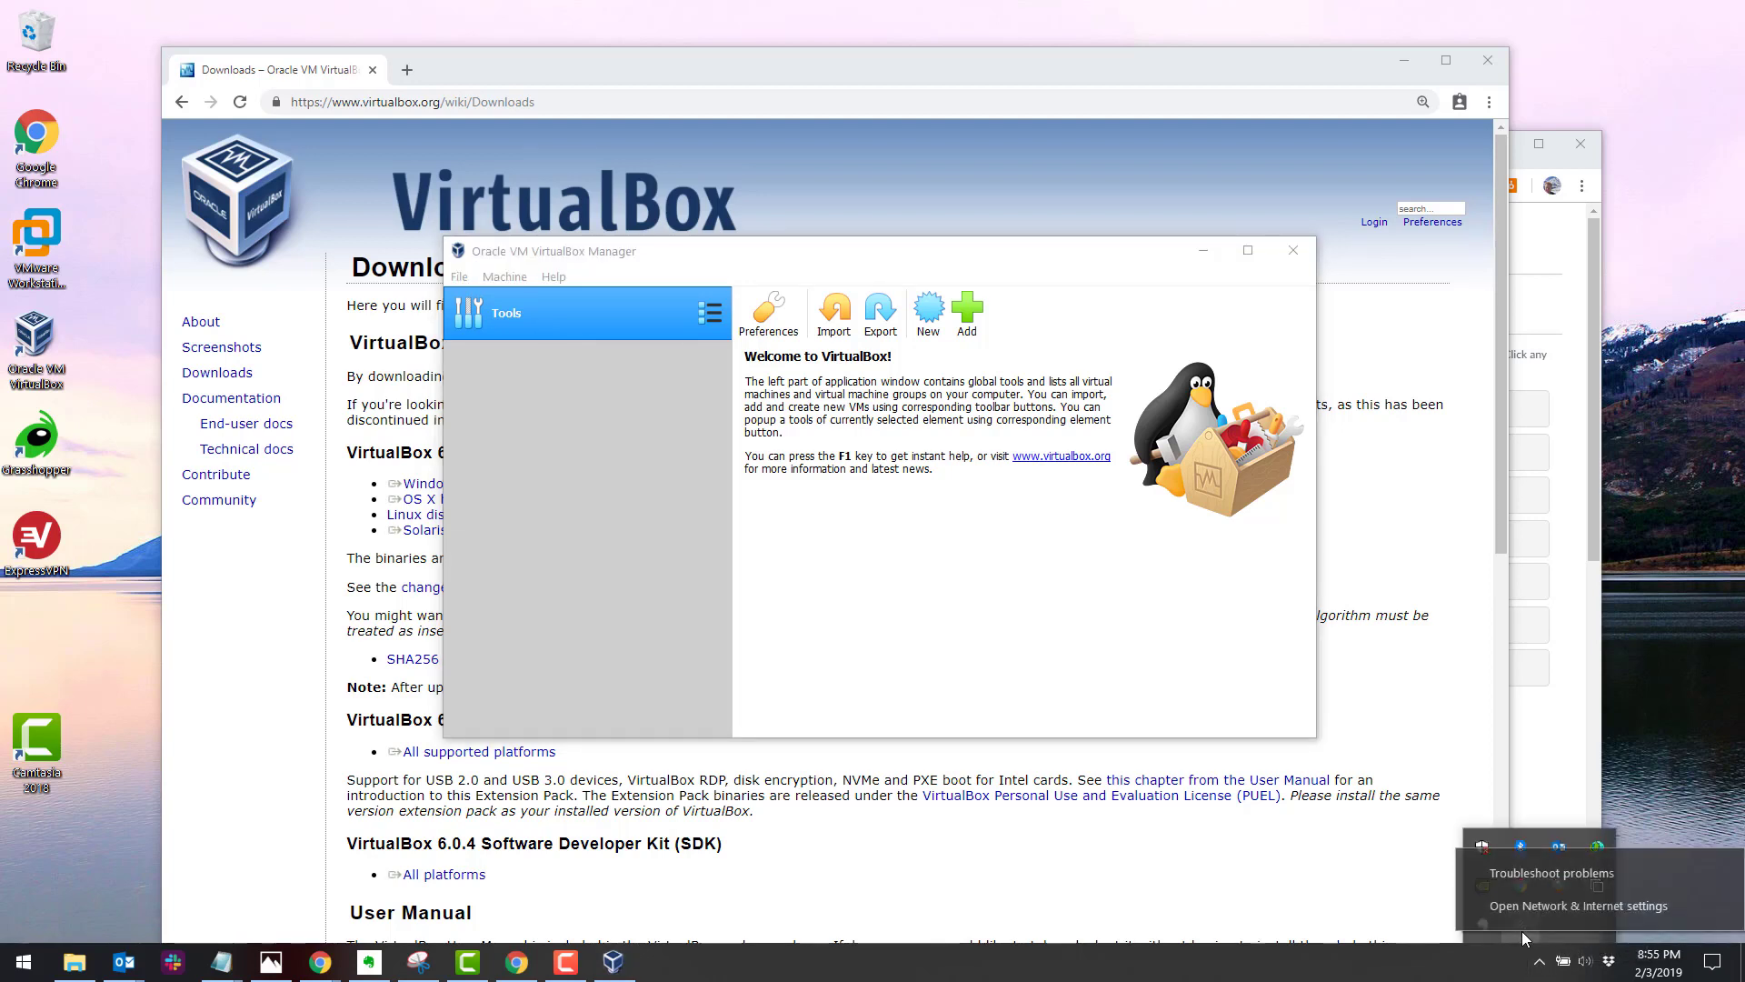
{"action": "left_click", "coordinate": [1538, 913]}
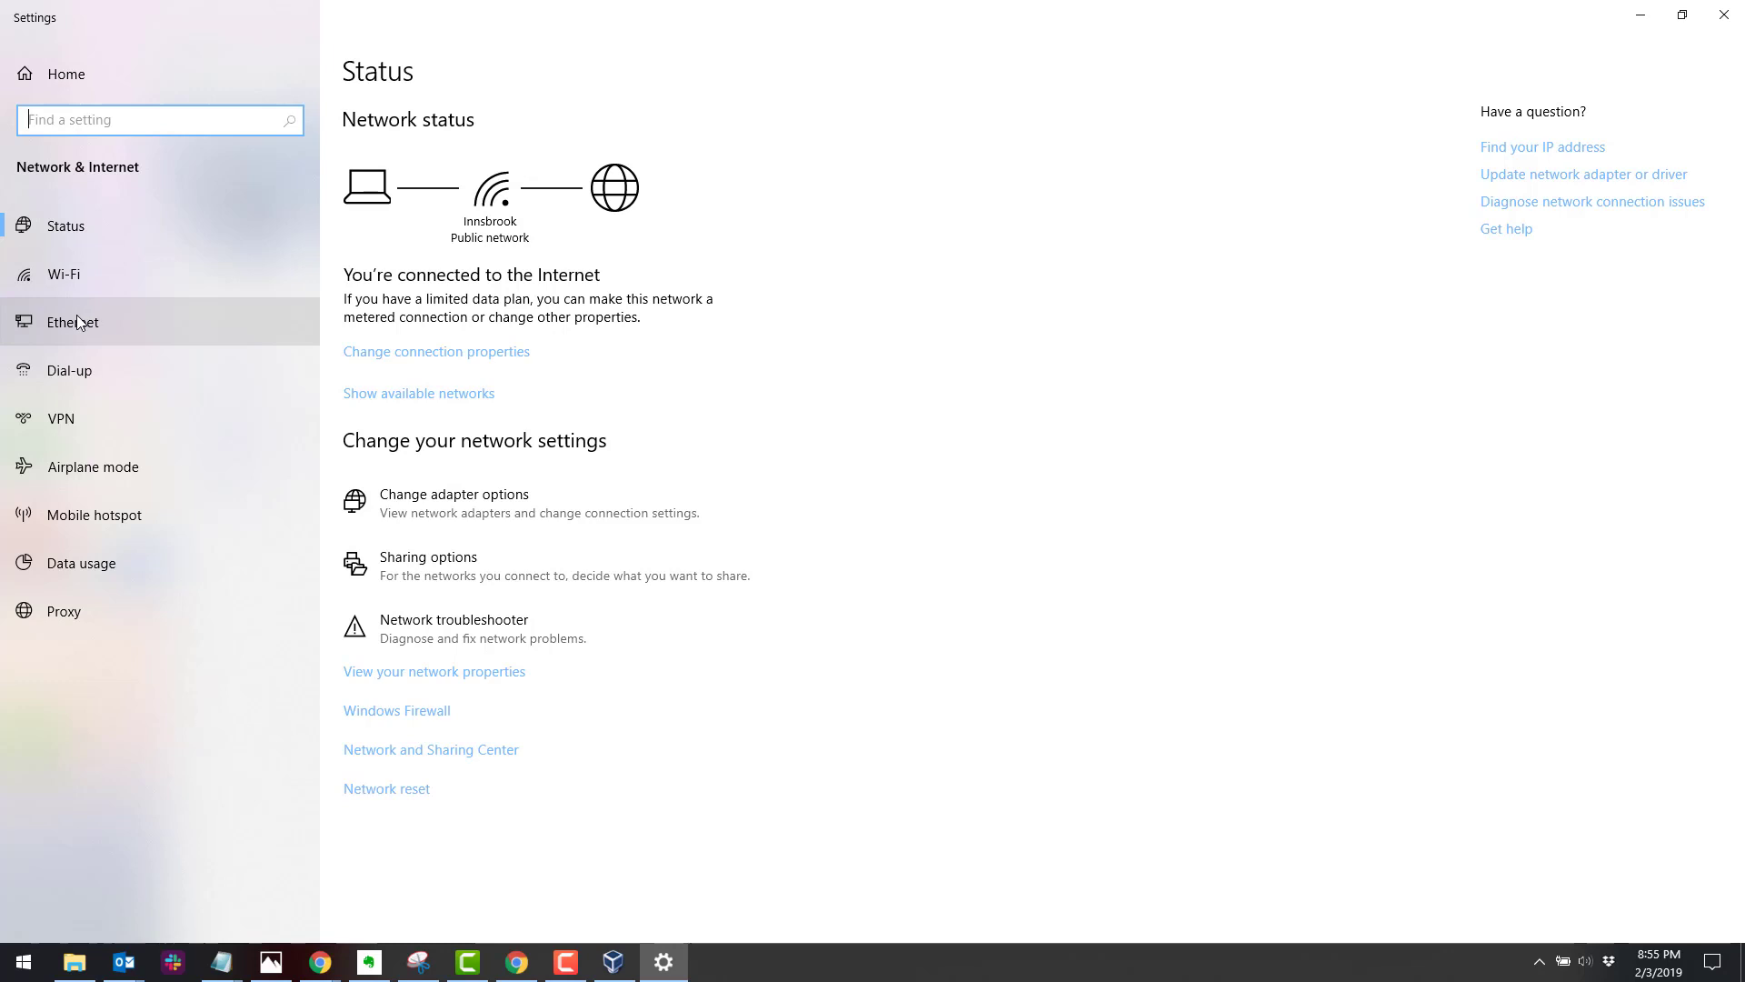
{"action": "left_click", "coordinate": [79, 278]}
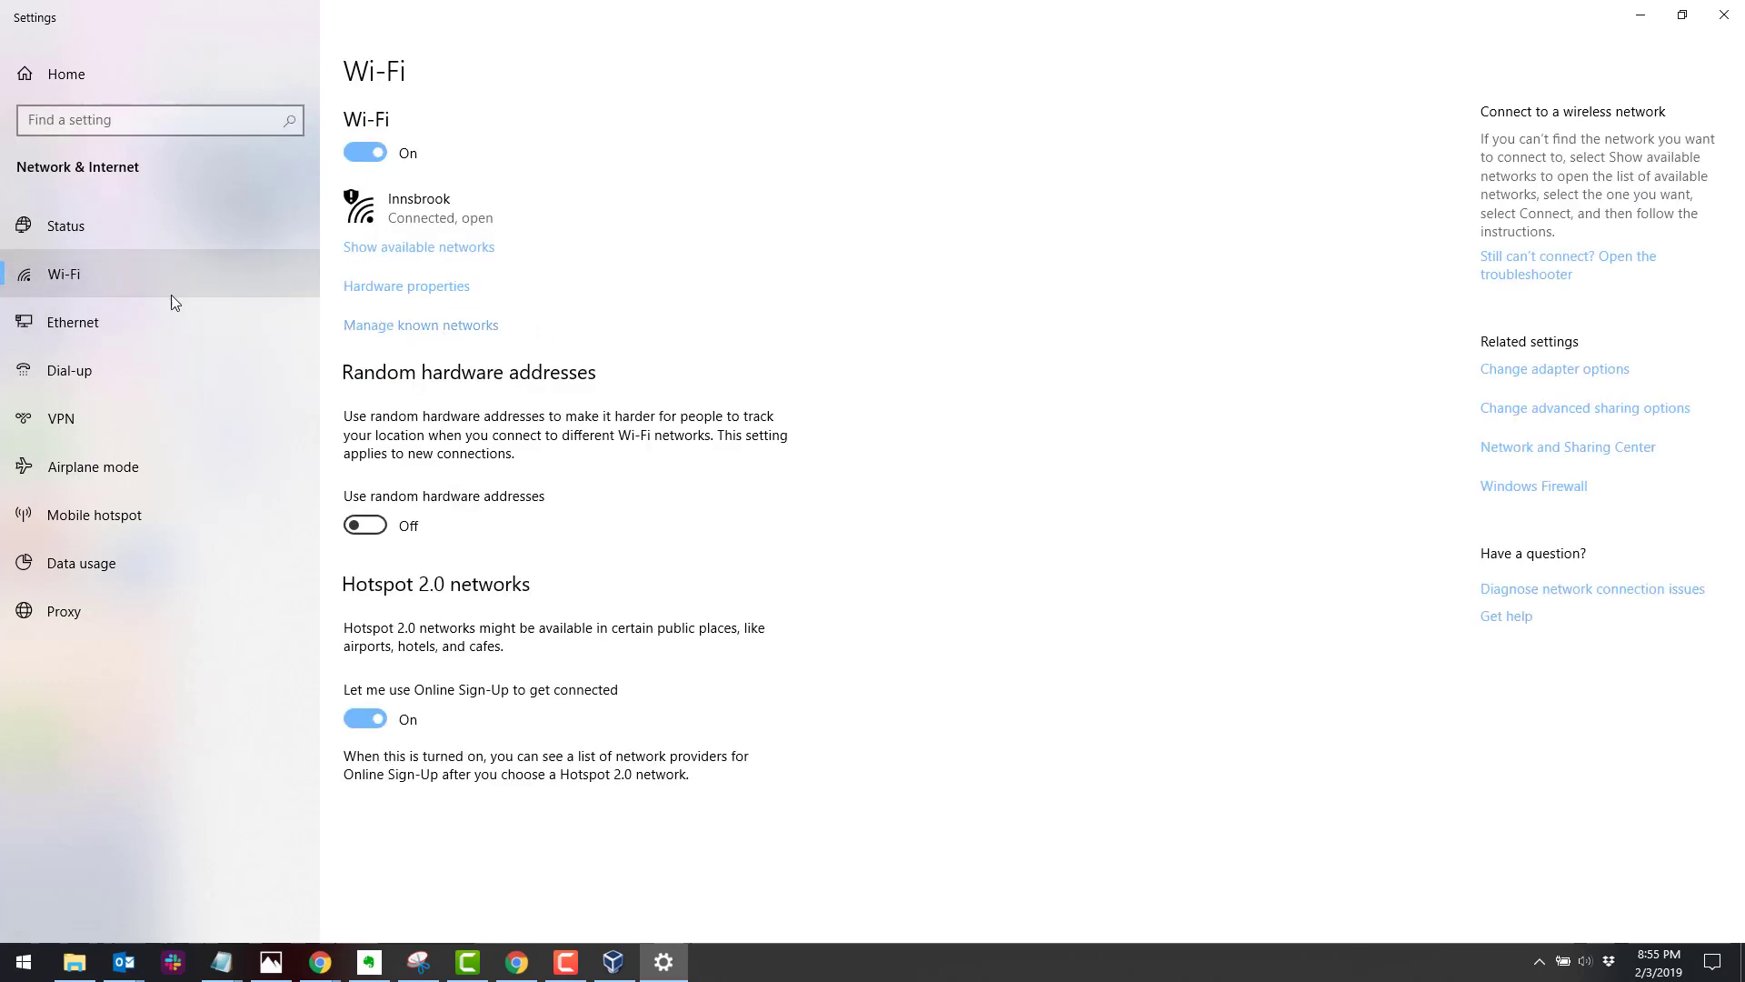
{"action": "left_click", "coordinate": [105, 320]}
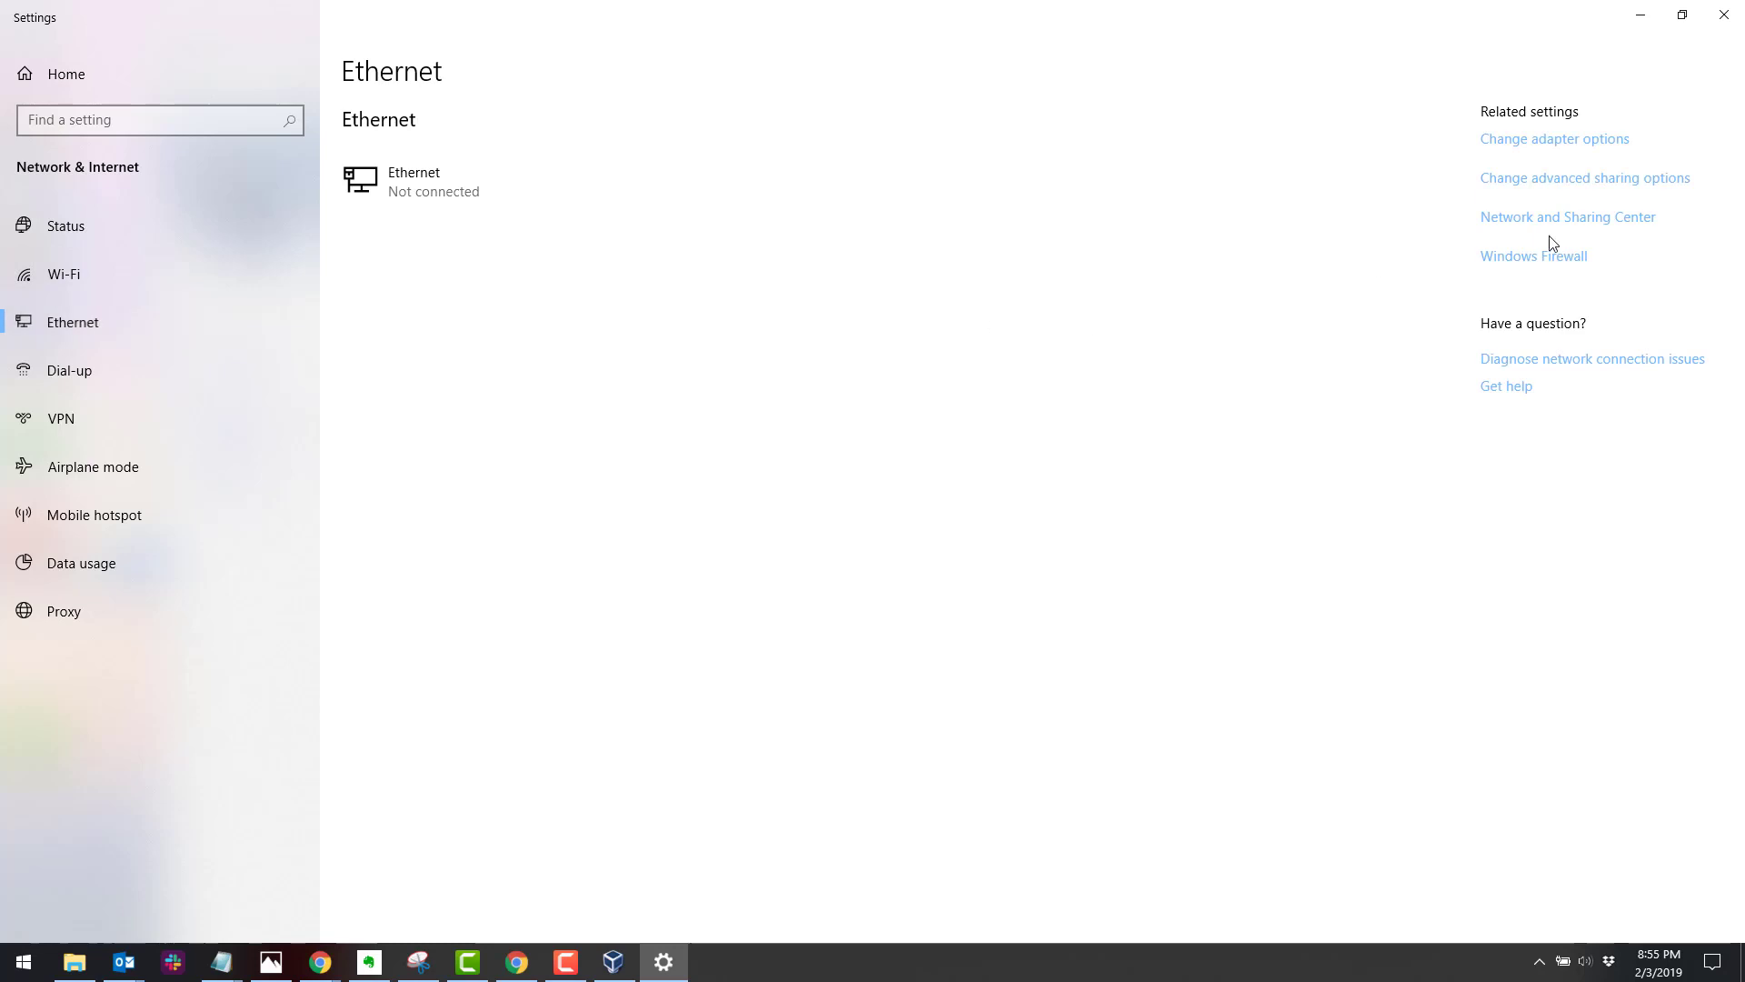
{"action": "left_click", "coordinate": [1584, 144]}
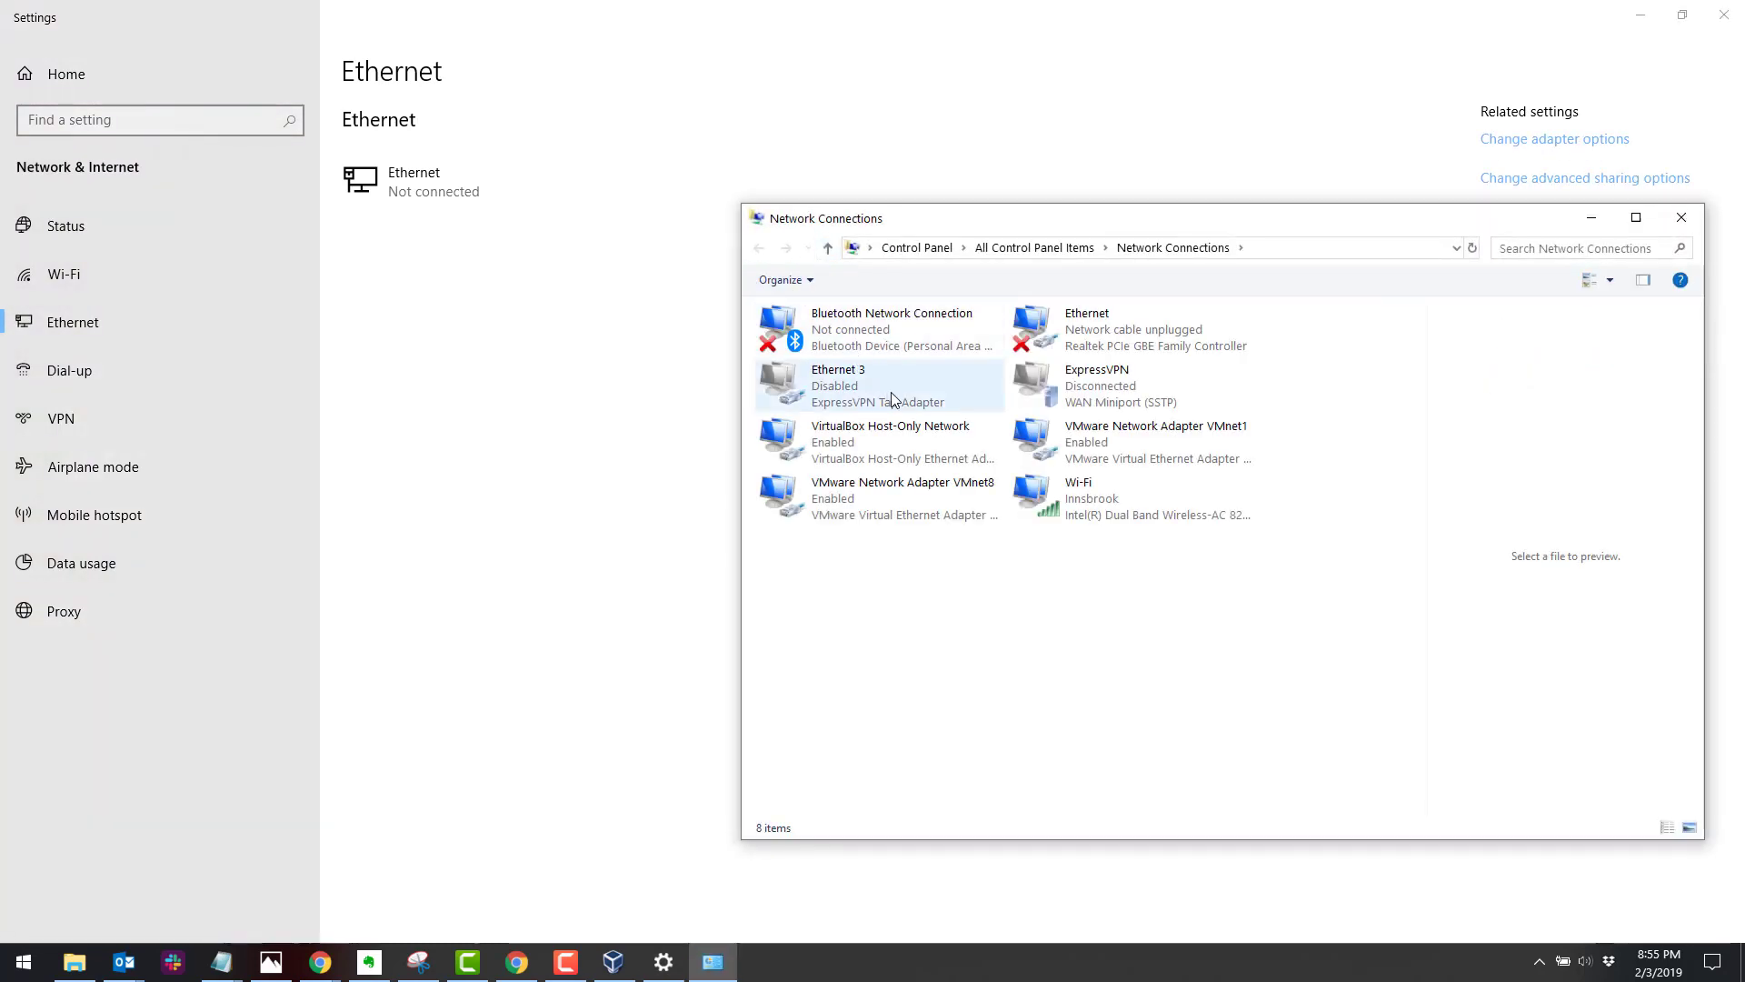
Open the properties of the Wi-Fi adapter and select the VirtualBox NDIS6 Bridged Networking Driver item.
{"action": "right_click", "coordinate": [1115, 489]}
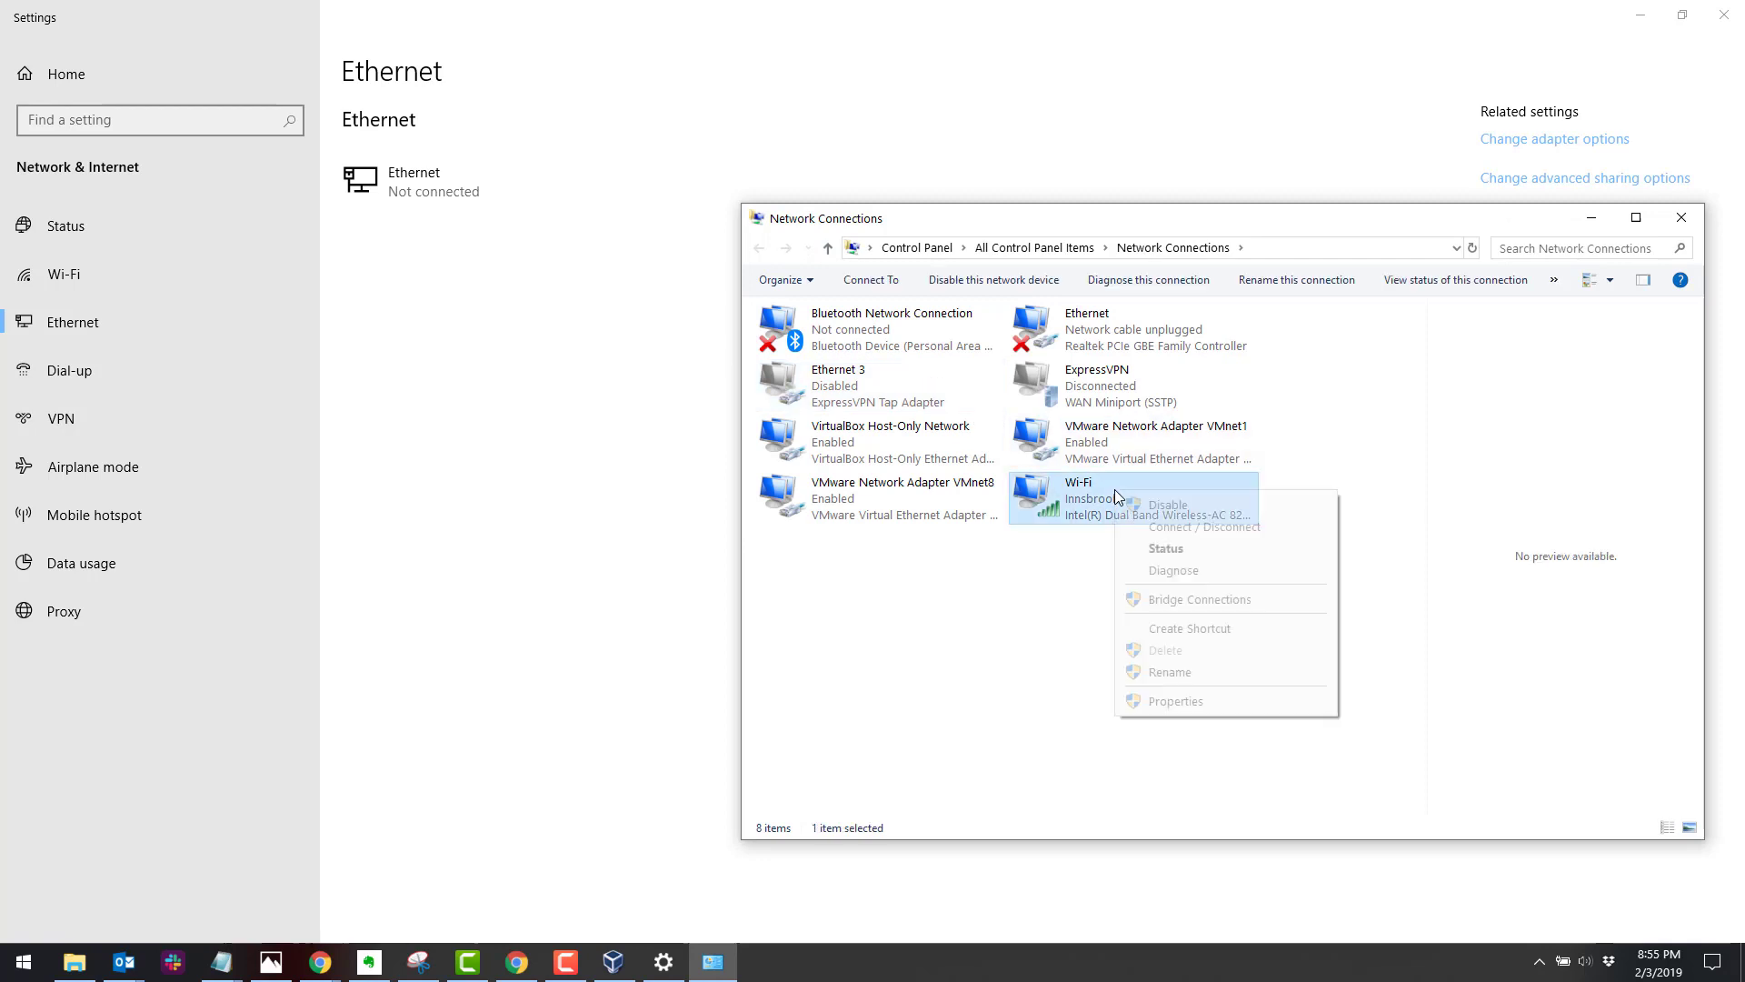
{"action": "left_click", "coordinate": [1178, 702]}
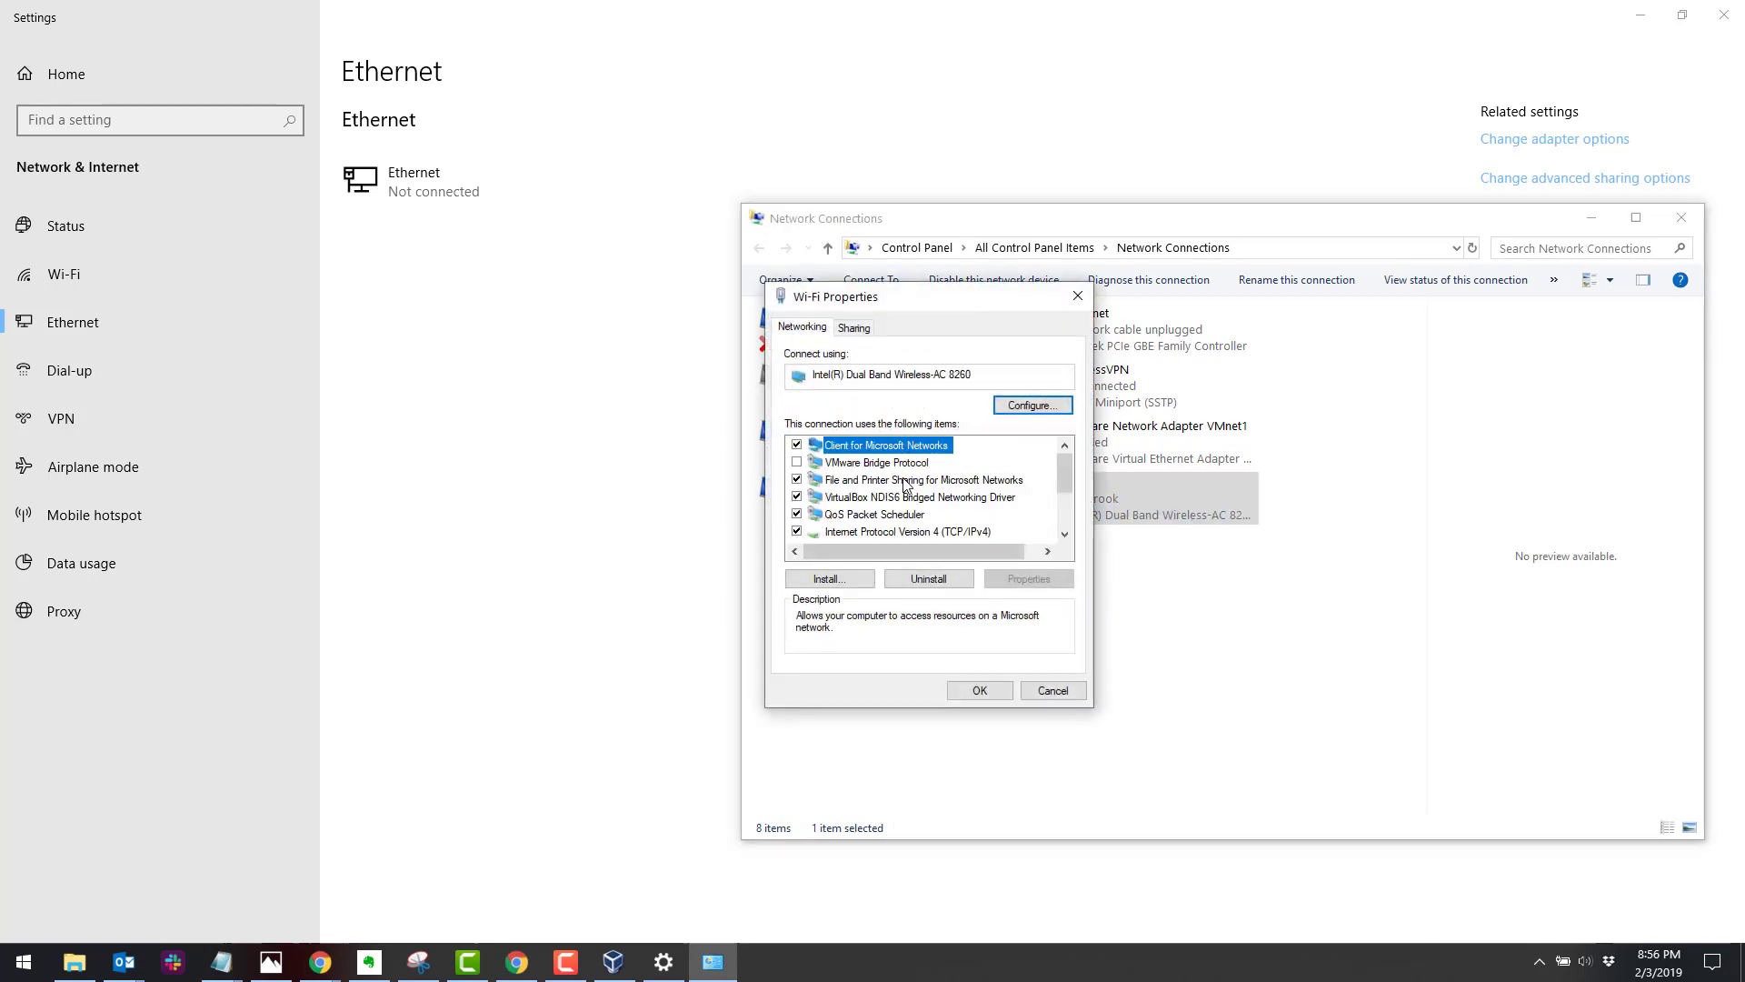
{"action": "left_click", "coordinate": [848, 502]}
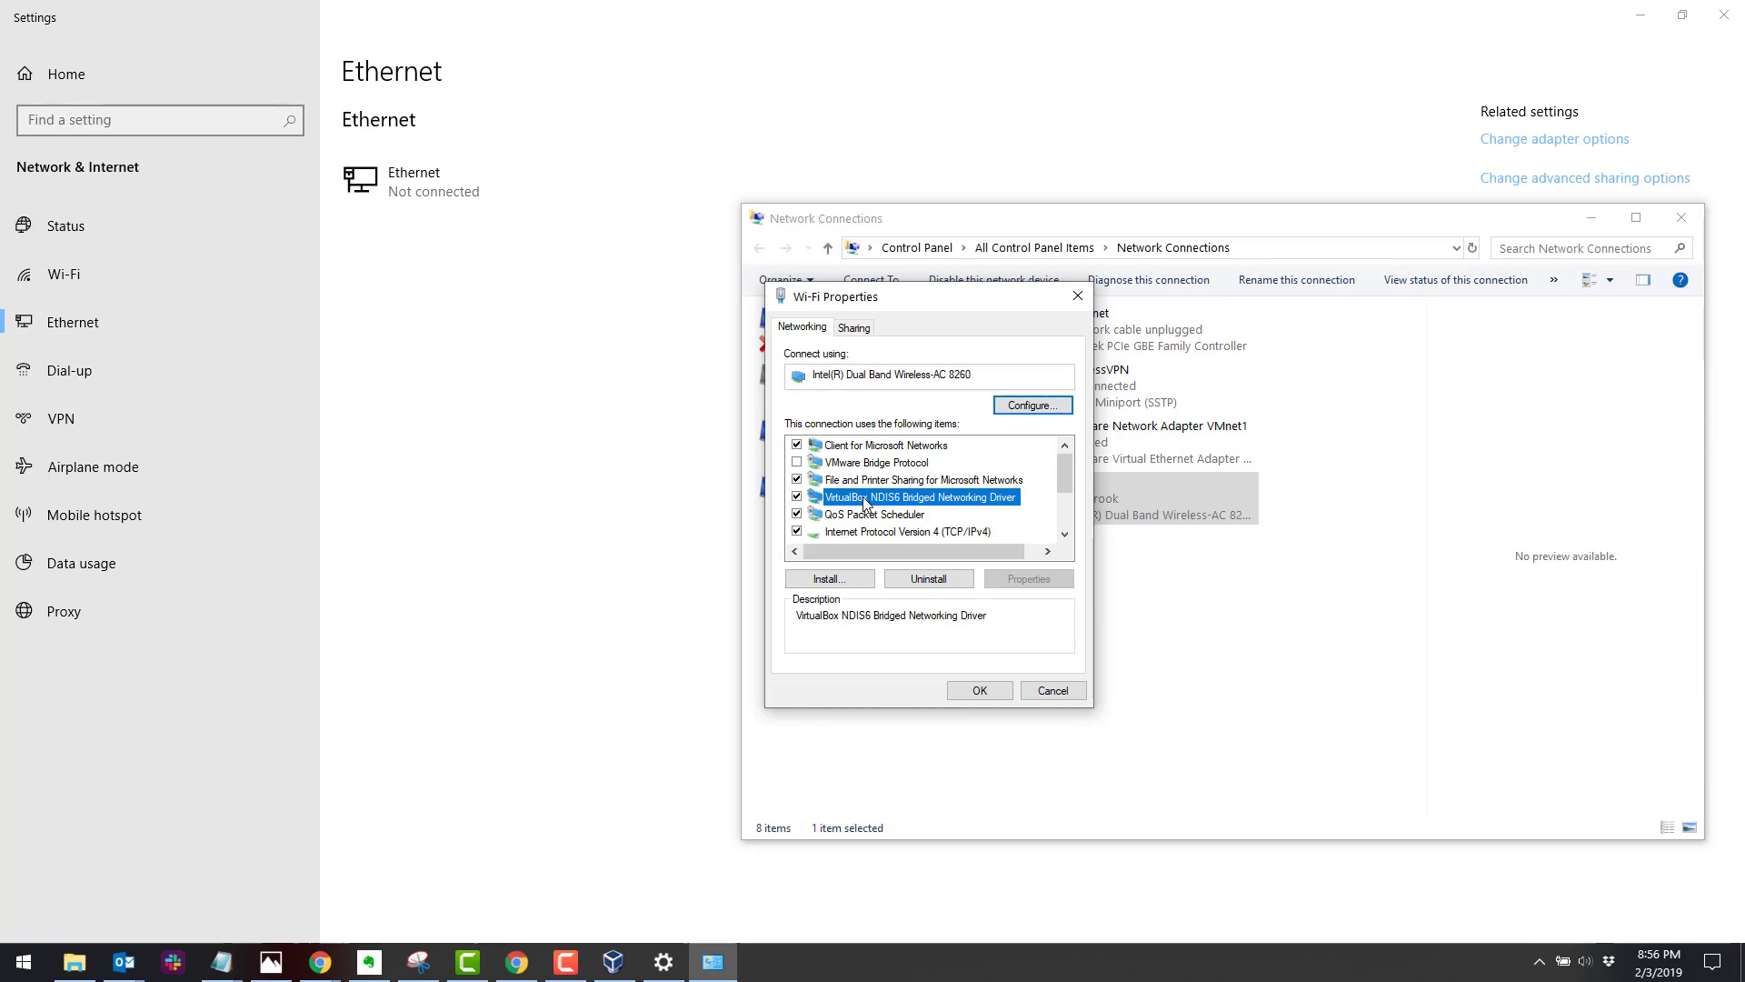
Disable Client for Microsoft Networks, File and Printer Sharing, VirtualBox NDIS6 Bridged Networking Driver, QoS Packet Scheduler and Internet Protocol Version 4 for the Wi-Fi adapter.
{"action": "left_click", "coordinate": [797, 444]}
{"action": "left_click", "coordinate": [797, 496]}
{"action": "left_click", "coordinate": [797, 513]}
{"action": "left_click", "coordinate": [798, 531]}
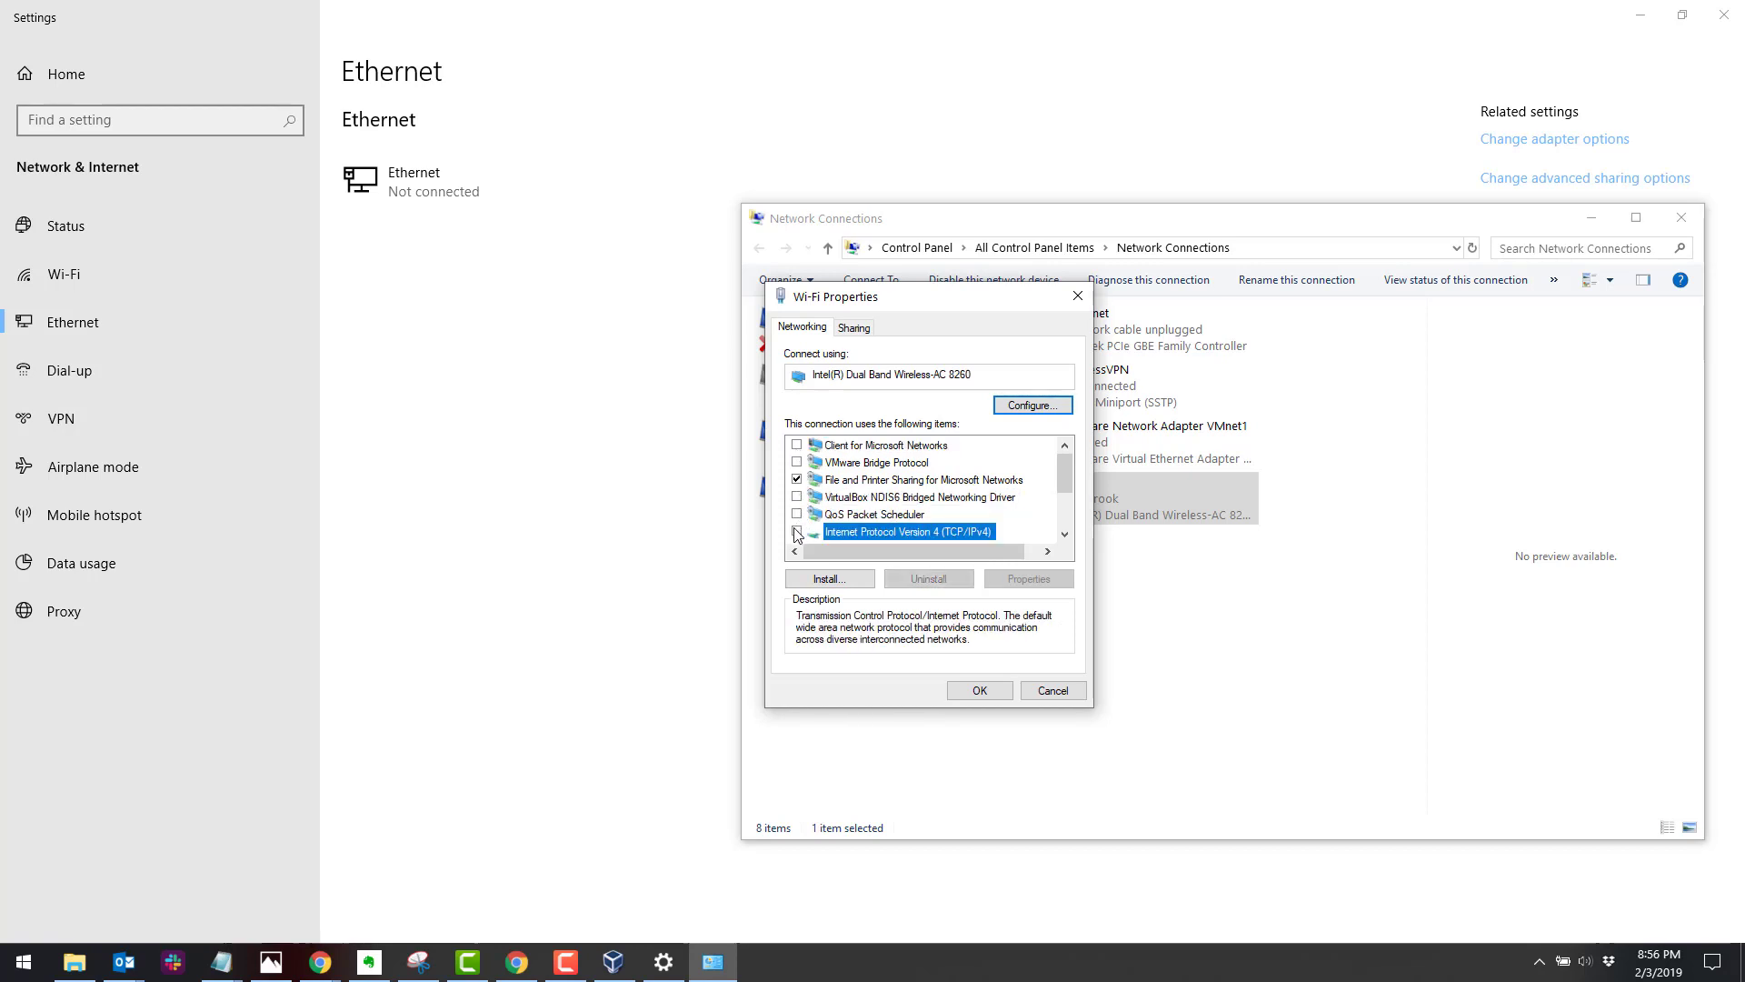
{"action": "scroll", "coordinate": [826, 505], "scroll_direction": "down", "scroll_amount": 1}
{"action": "scroll", "coordinate": [813, 496], "scroll_direction": "up", "scroll_amount": 1}
{"action": "left_click", "coordinate": [813, 483]}
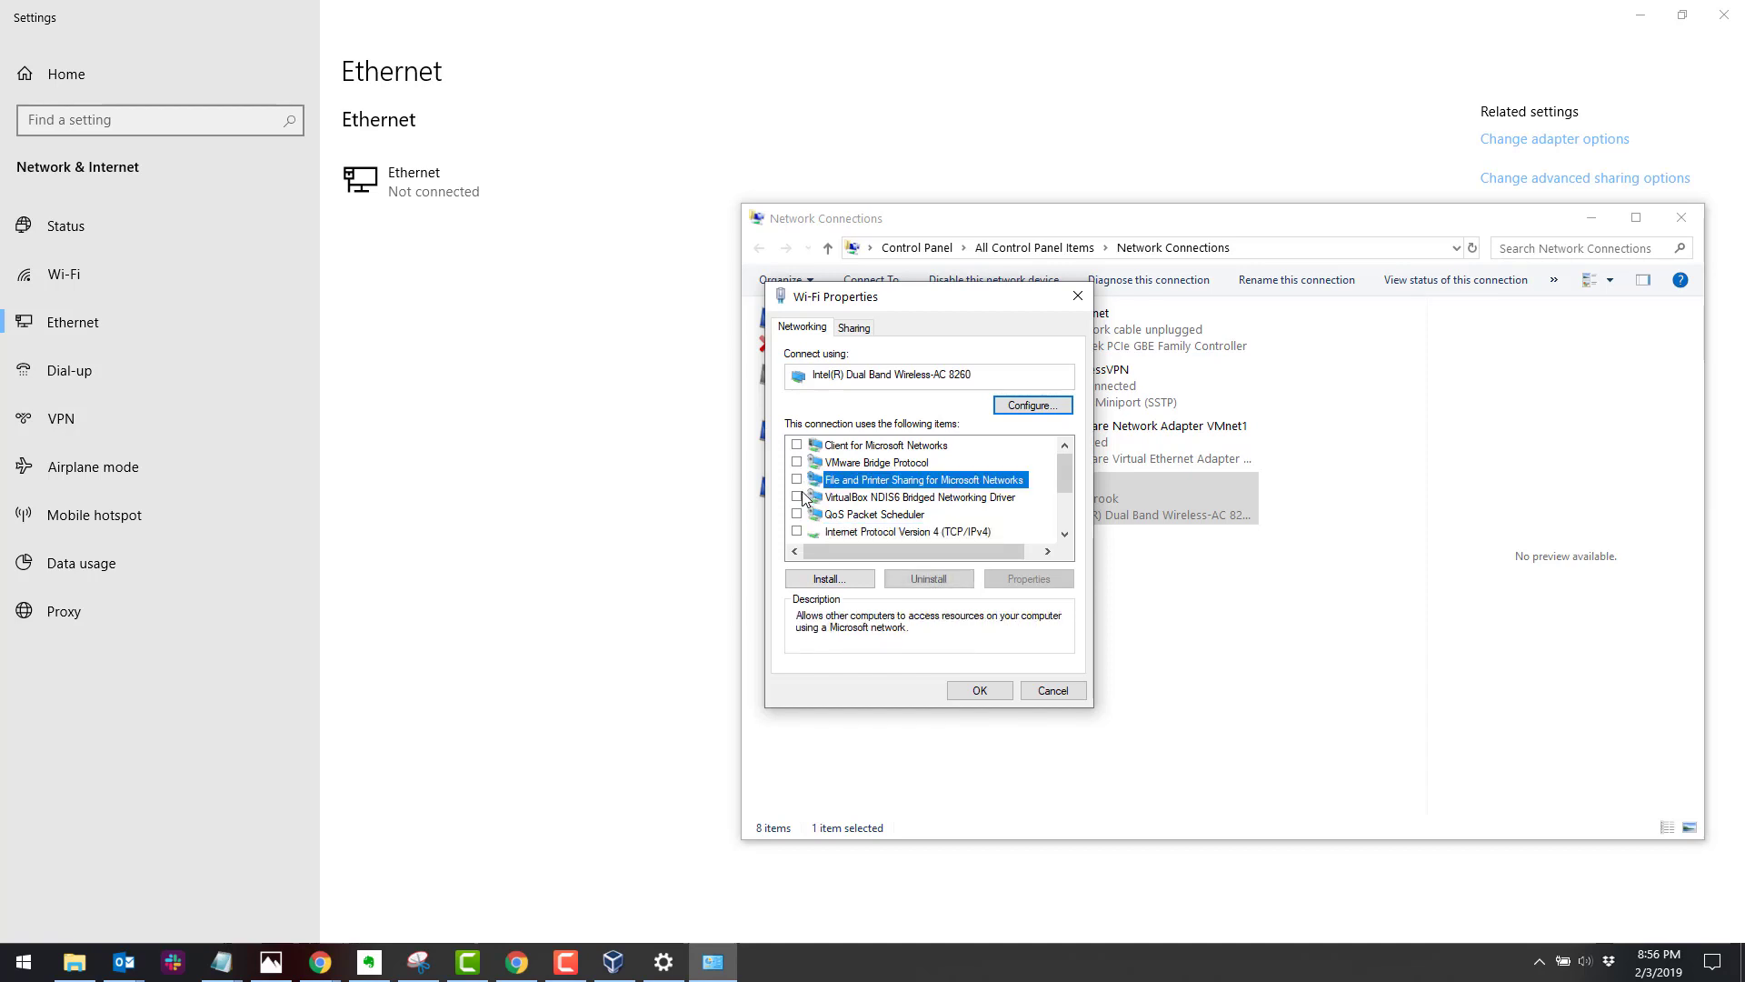
Disable the Microsoft LLDP Protocol Driver, Internet Protocol Version 6 and both Link-Layer Topology Discovery items for the Wi-Fi adapter.
{"action": "scroll", "coordinate": [809, 505], "scroll_direction": "down", "scroll_amount": 2}
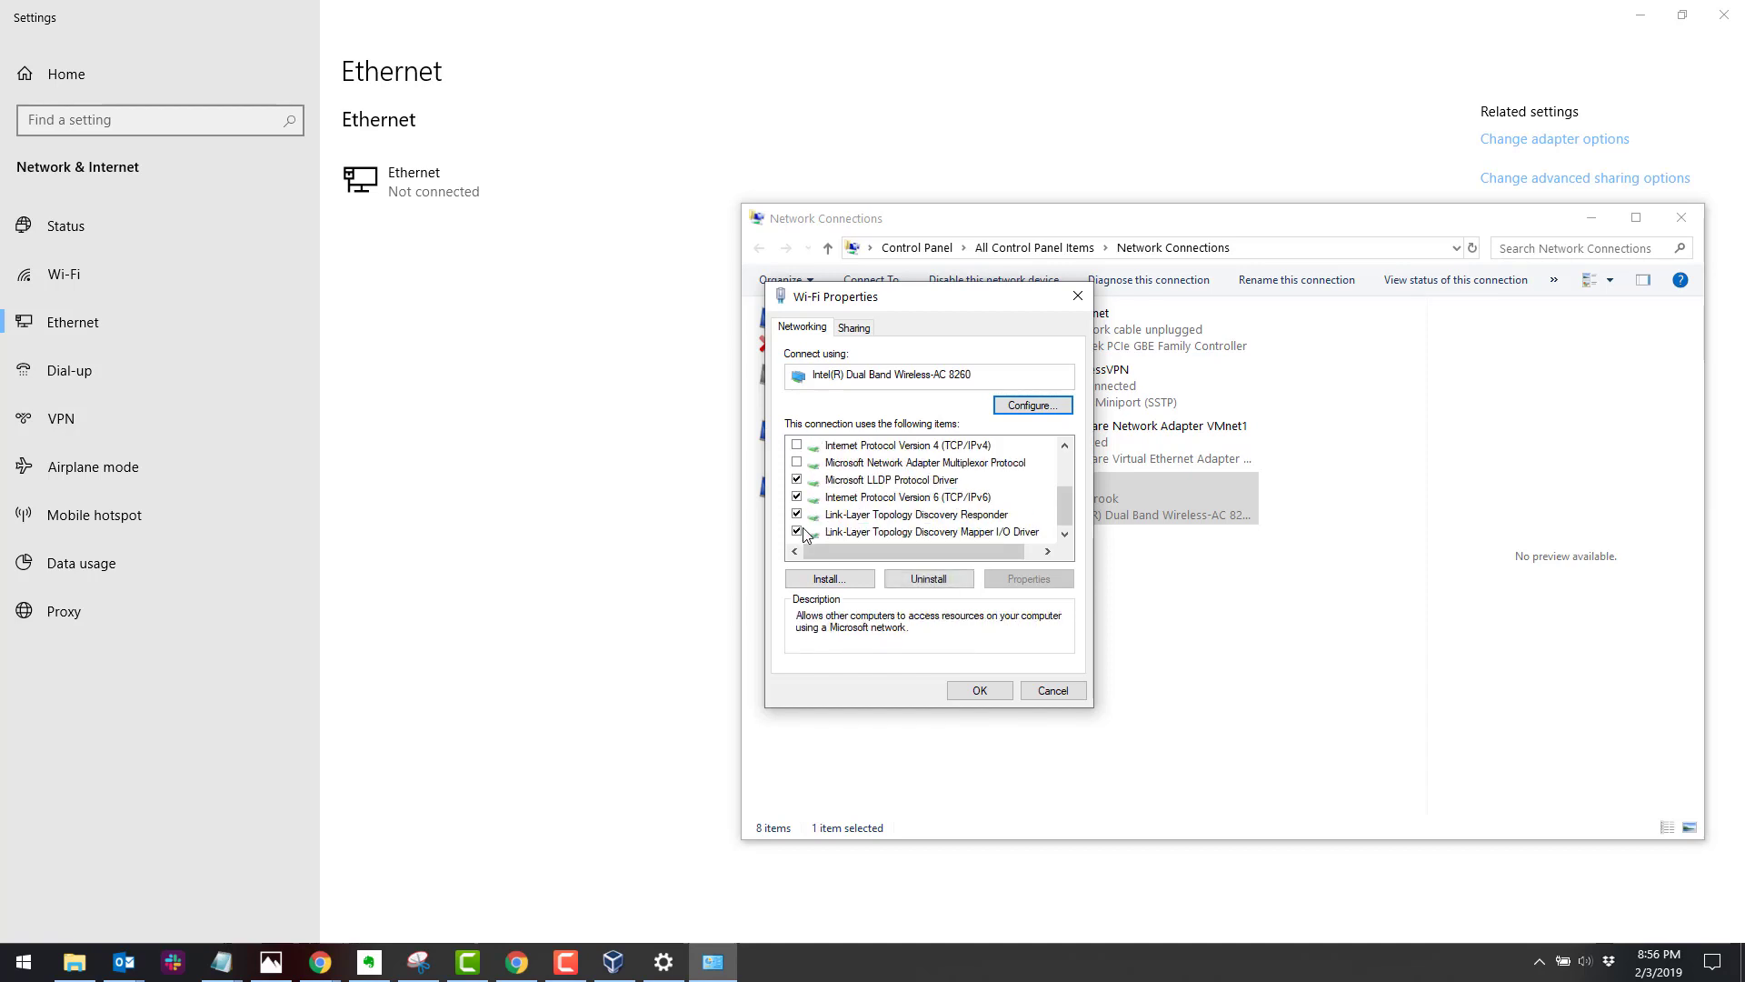
{"action": "left_click", "coordinate": [798, 531]}
{"action": "left_click", "coordinate": [797, 514]}
{"action": "left_click", "coordinate": [797, 496]}
{"action": "left_click", "coordinate": [797, 481]}
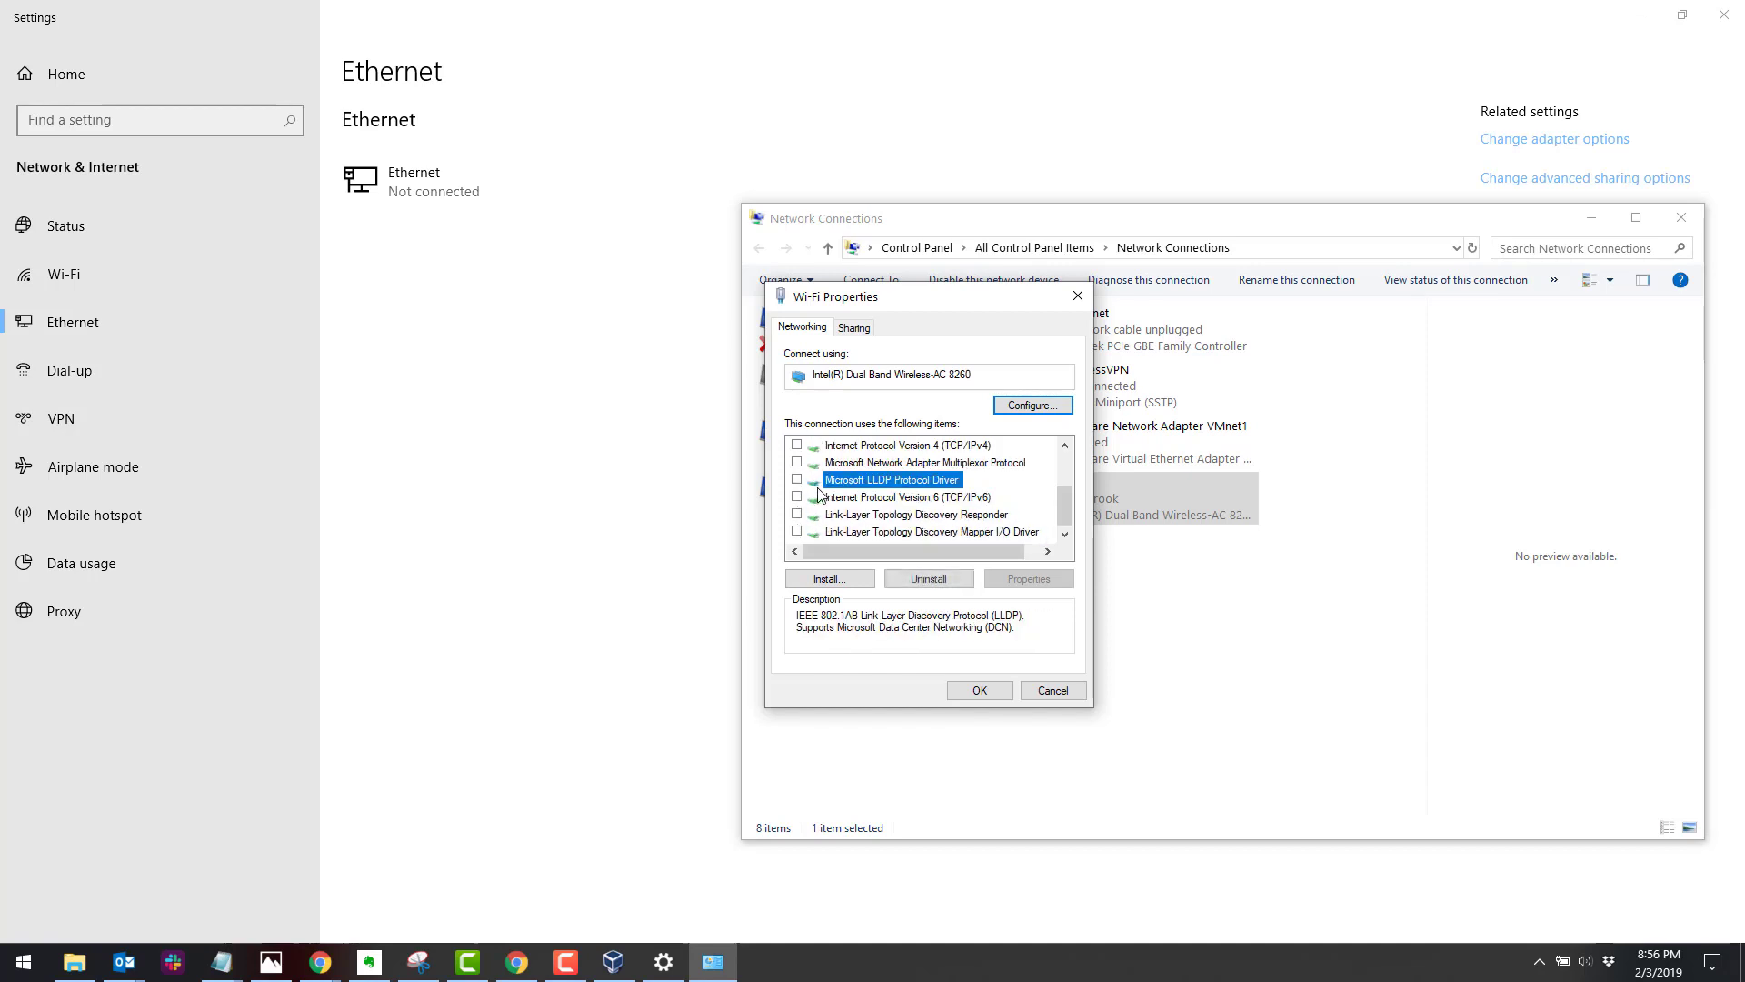
{"action": "scroll", "coordinate": [819, 495], "scroll_direction": "up", "scroll_amount": 2}
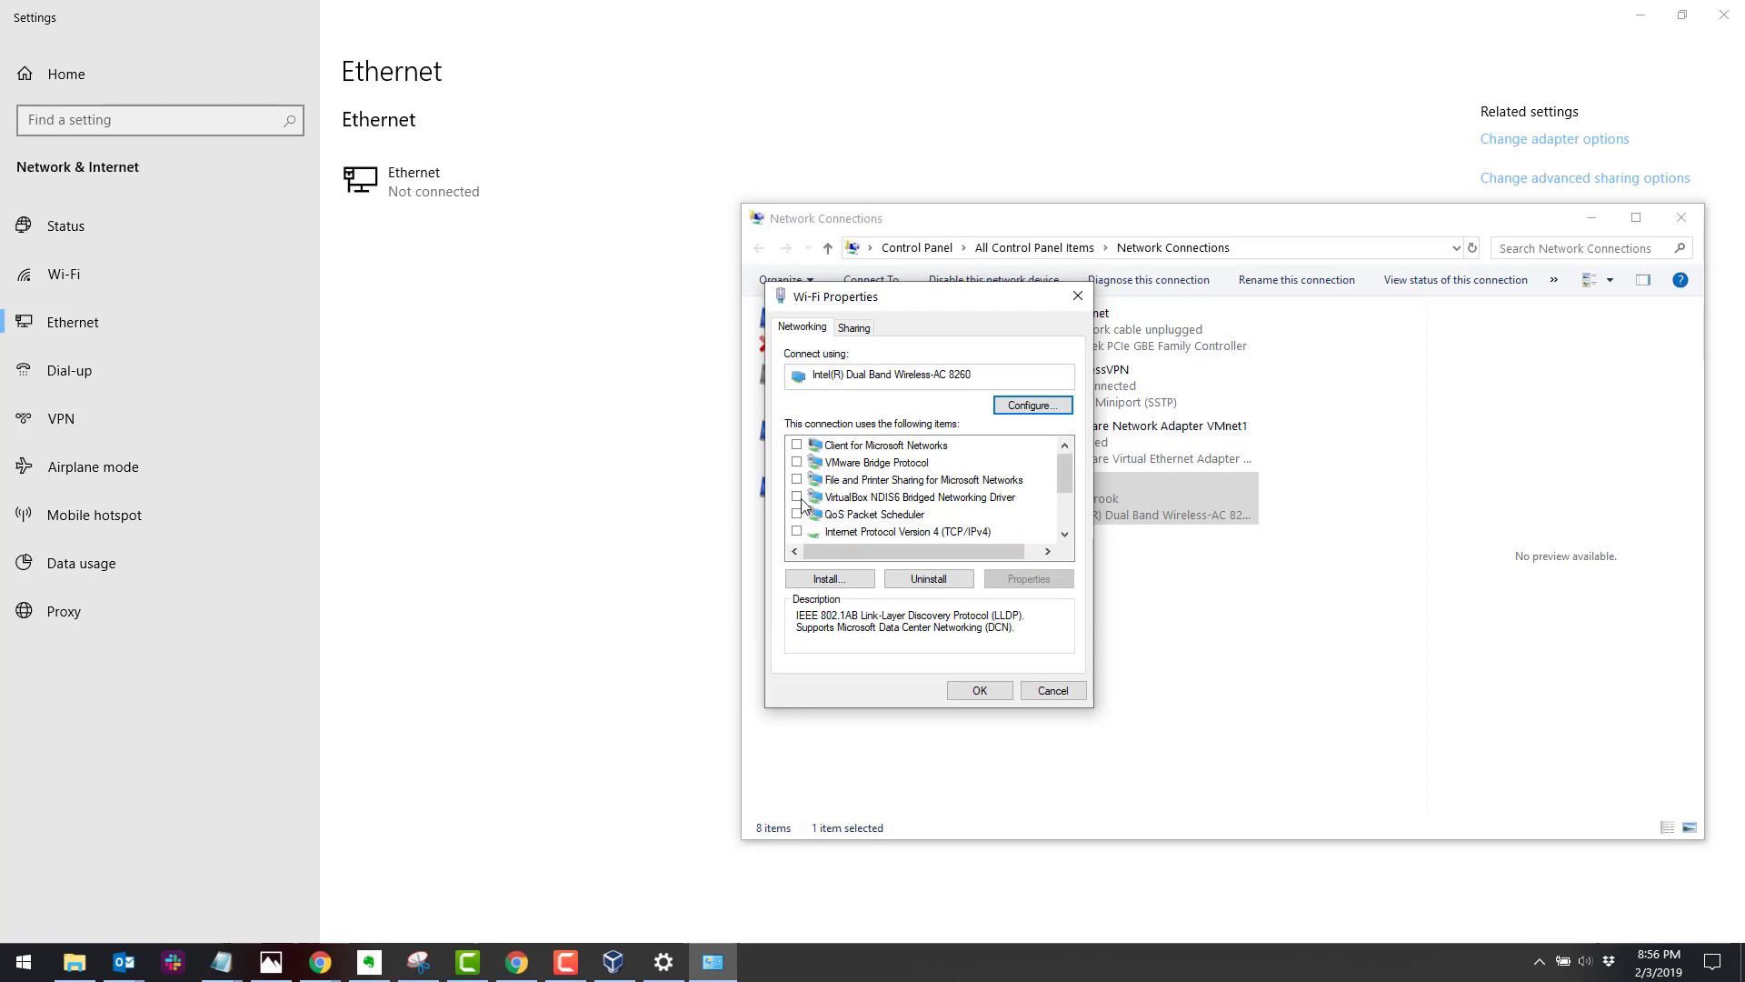
Enable the VirtualBox NDIS6 Bridged Networking Driver and Internet Protocol Version 4 (TCP/IPv4) for the Wi-Fi adapter.
{"action": "left_click", "coordinate": [797, 497]}
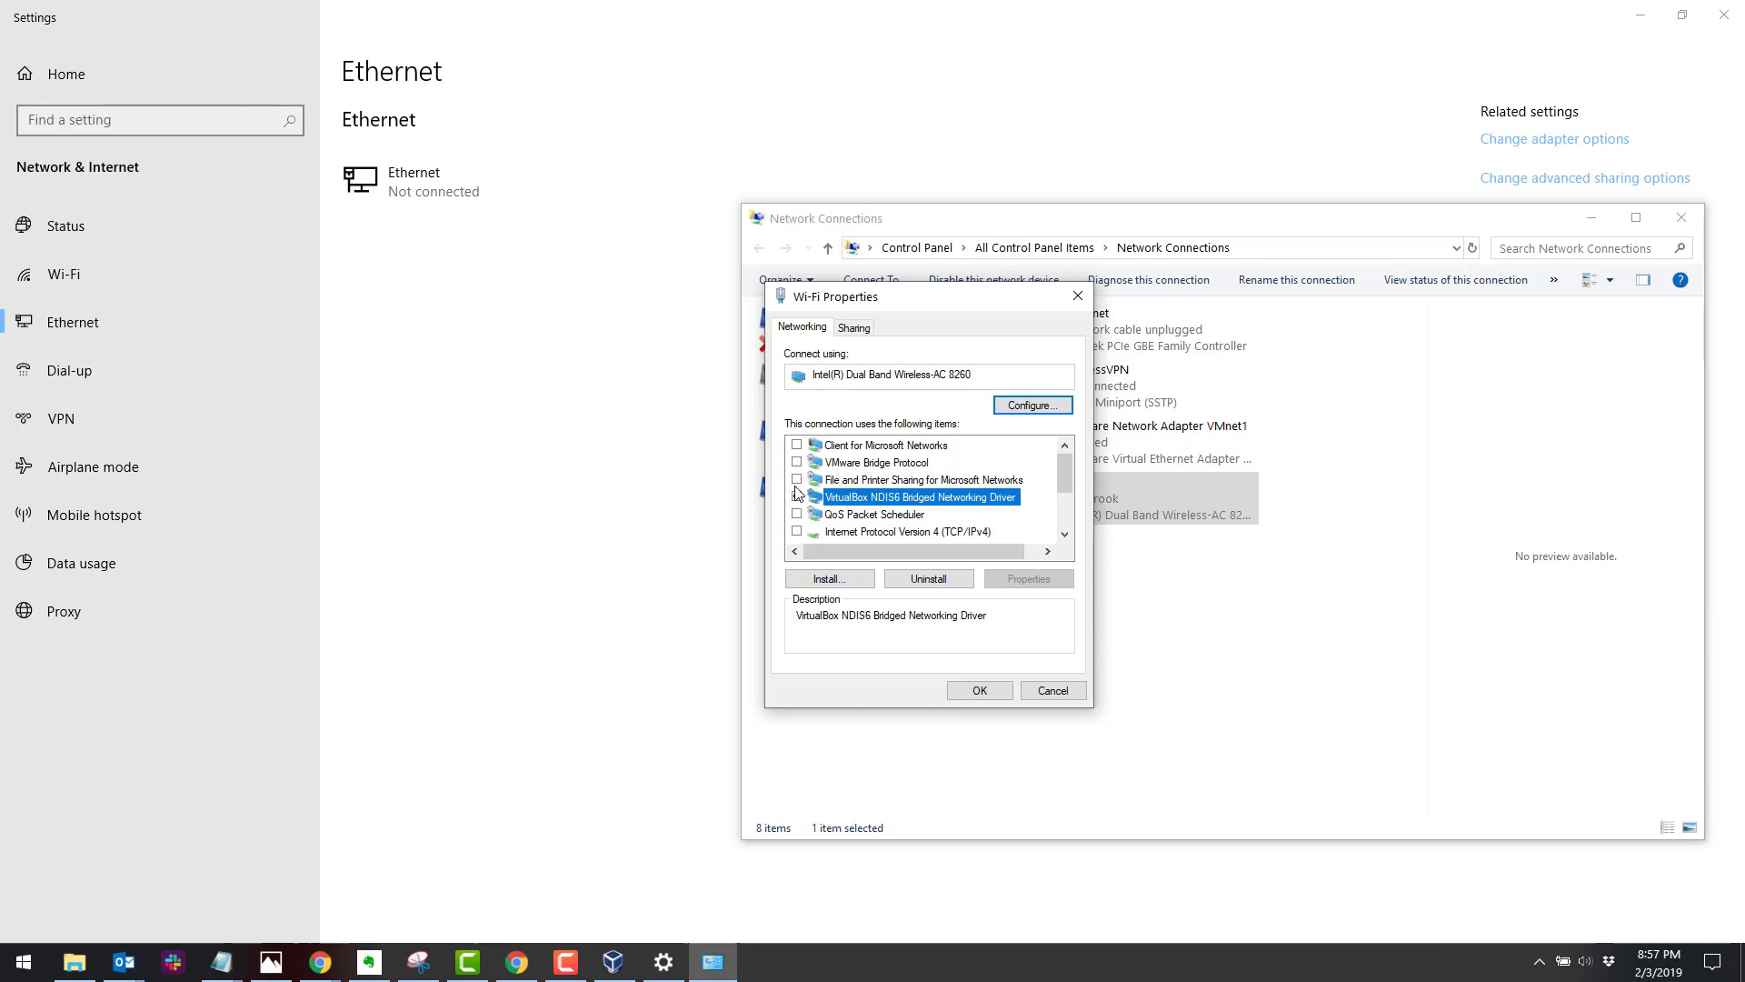
{"action": "left_click", "coordinate": [797, 532]}
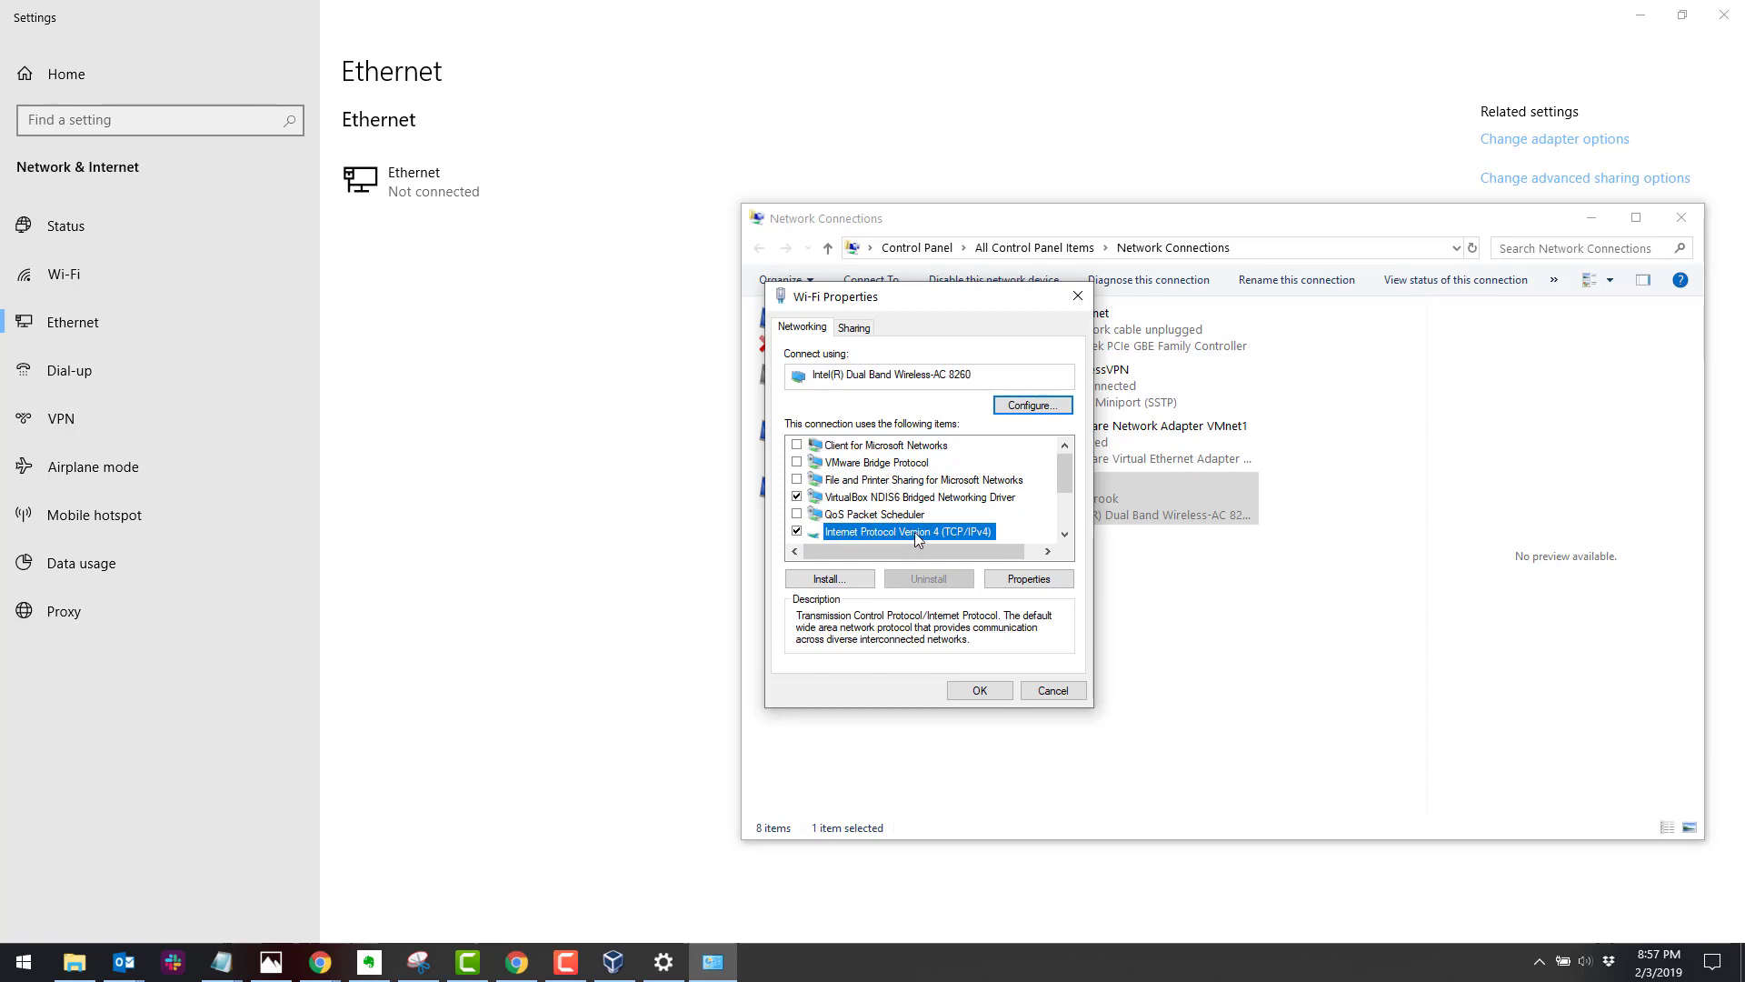
{"action": "scroll", "coordinate": [915, 532], "scroll_direction": "down", "scroll_amount": 1}
{"action": "scroll", "coordinate": [913, 531], "scroll_direction": "up", "scroll_amount": 1}
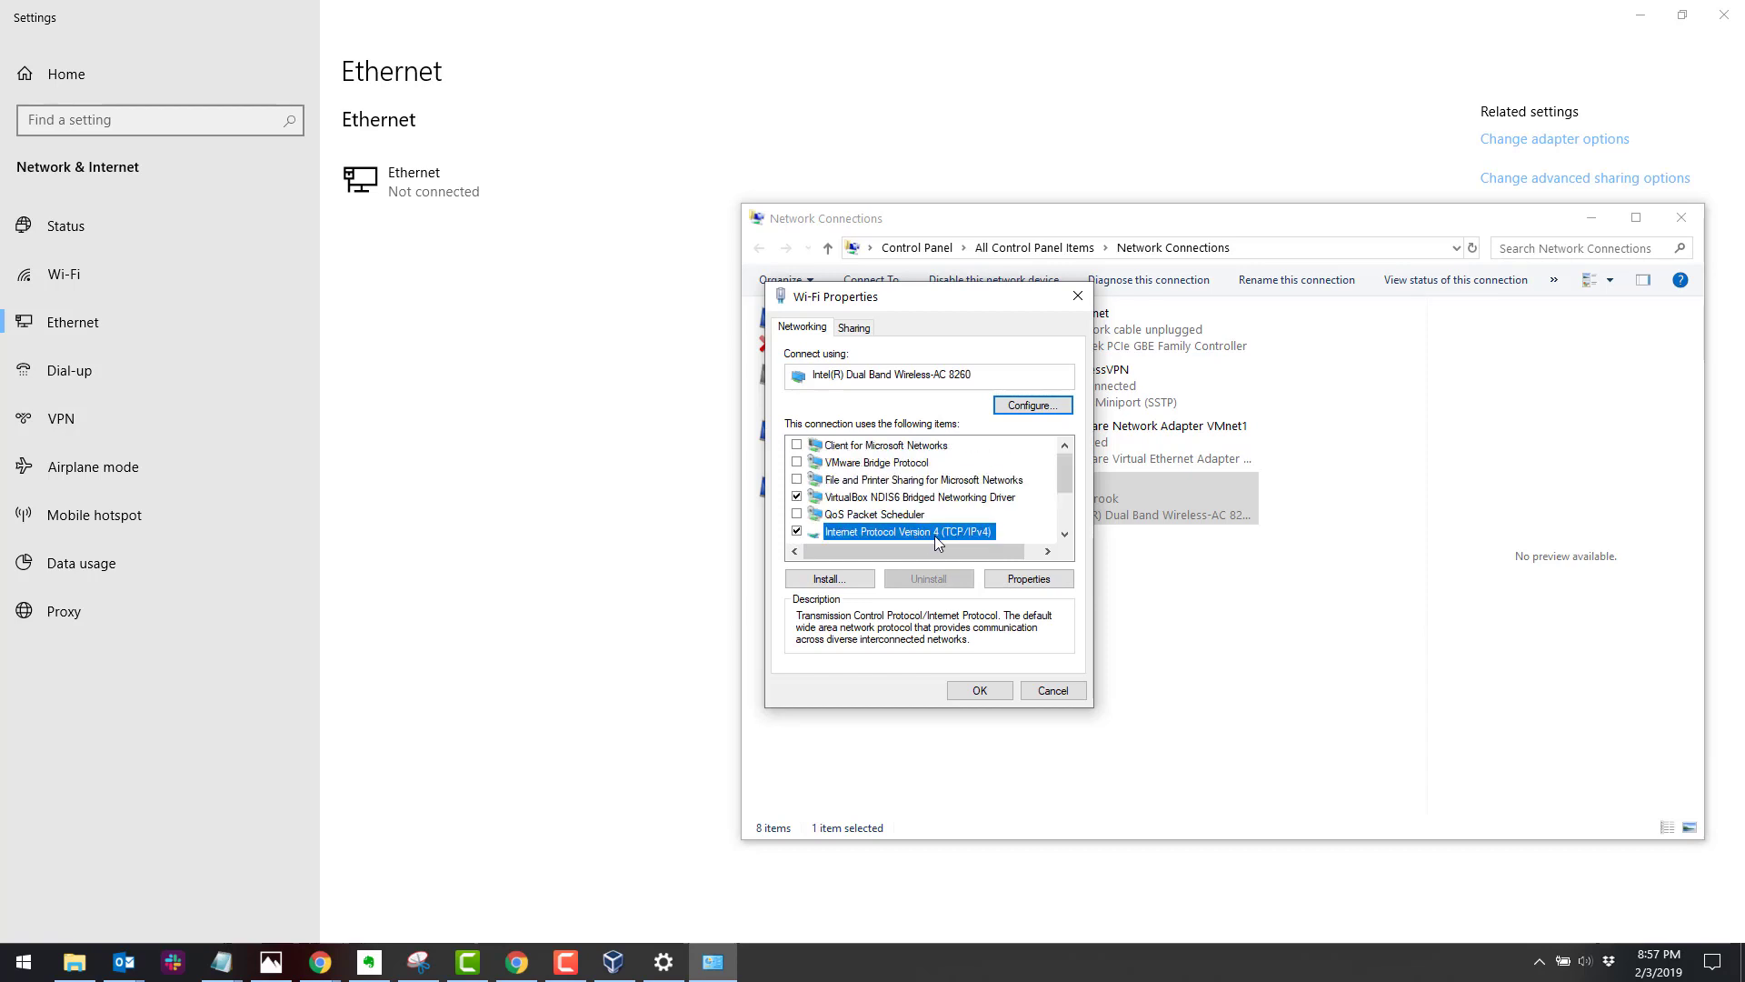